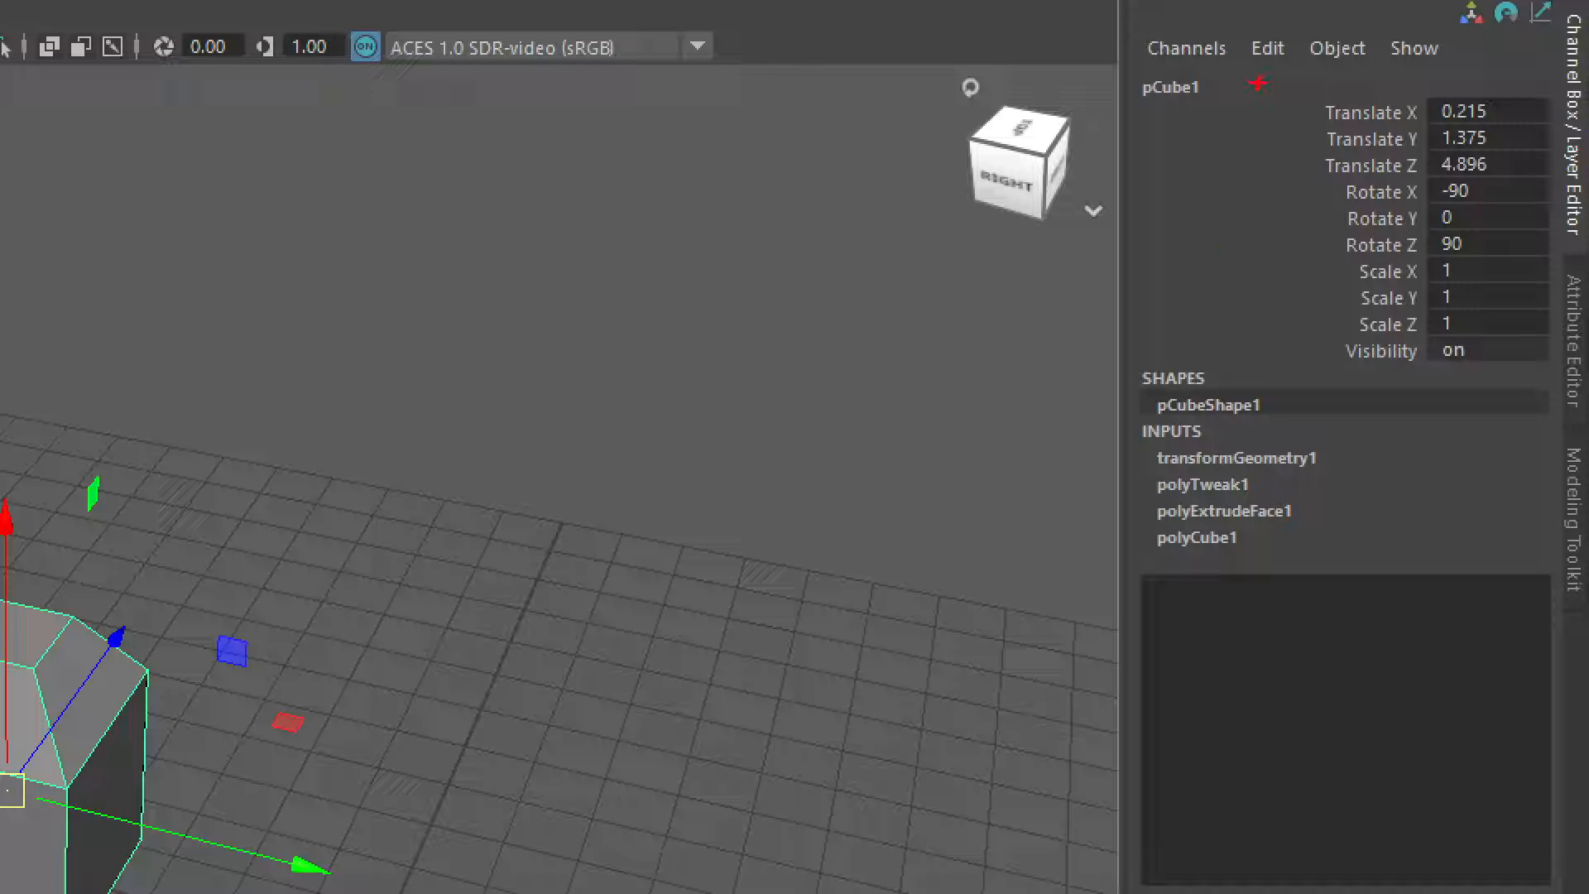
drag(1258, 83, 1541, 379)
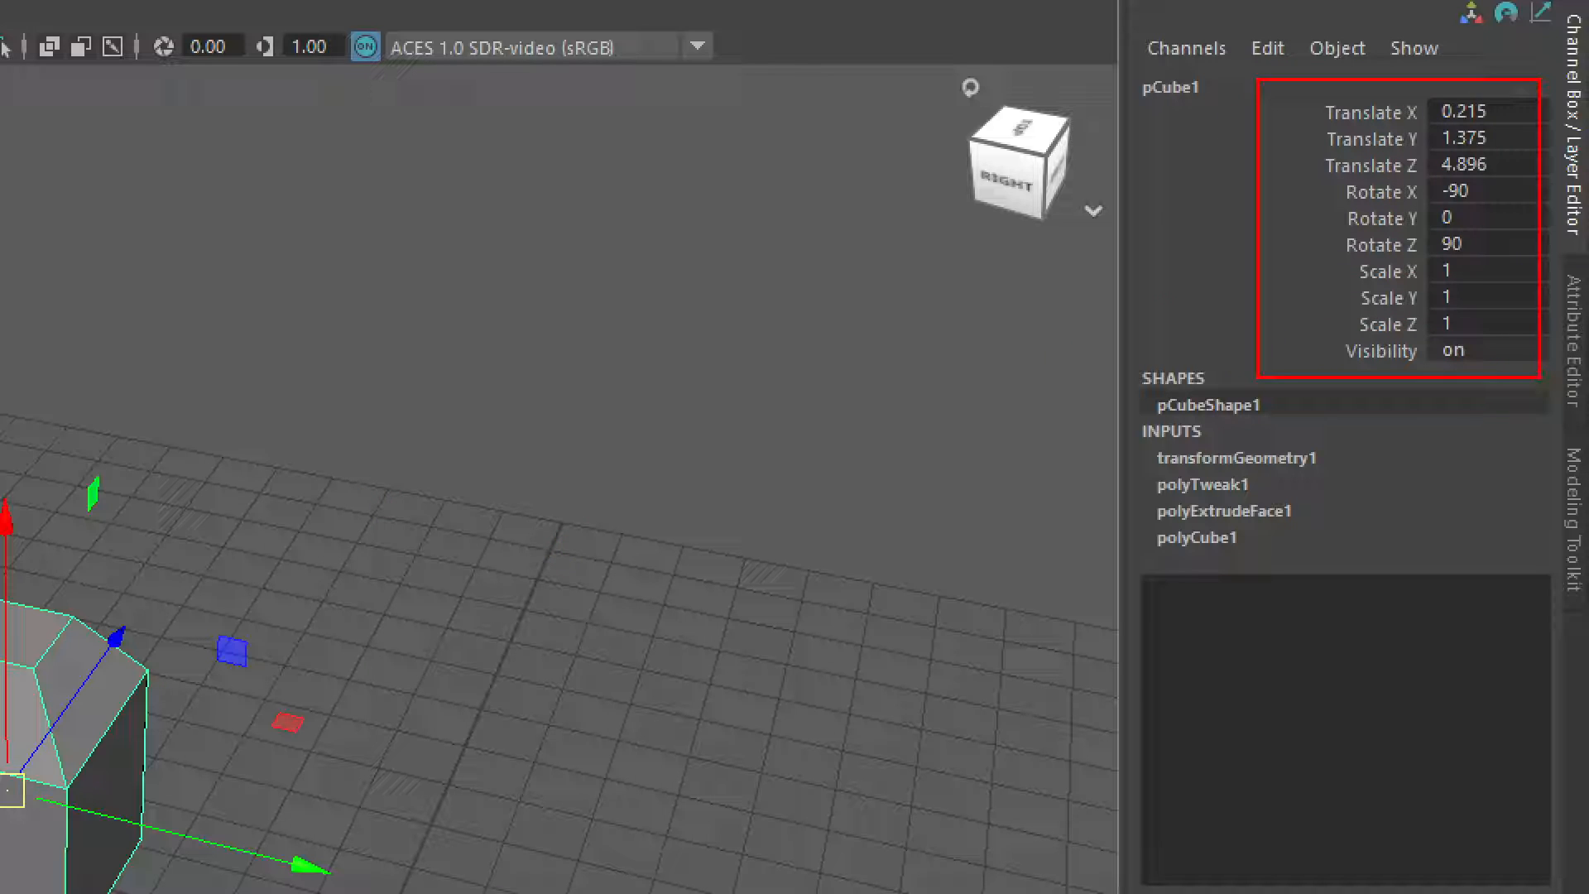
drag(771, 327, 1204, 203)
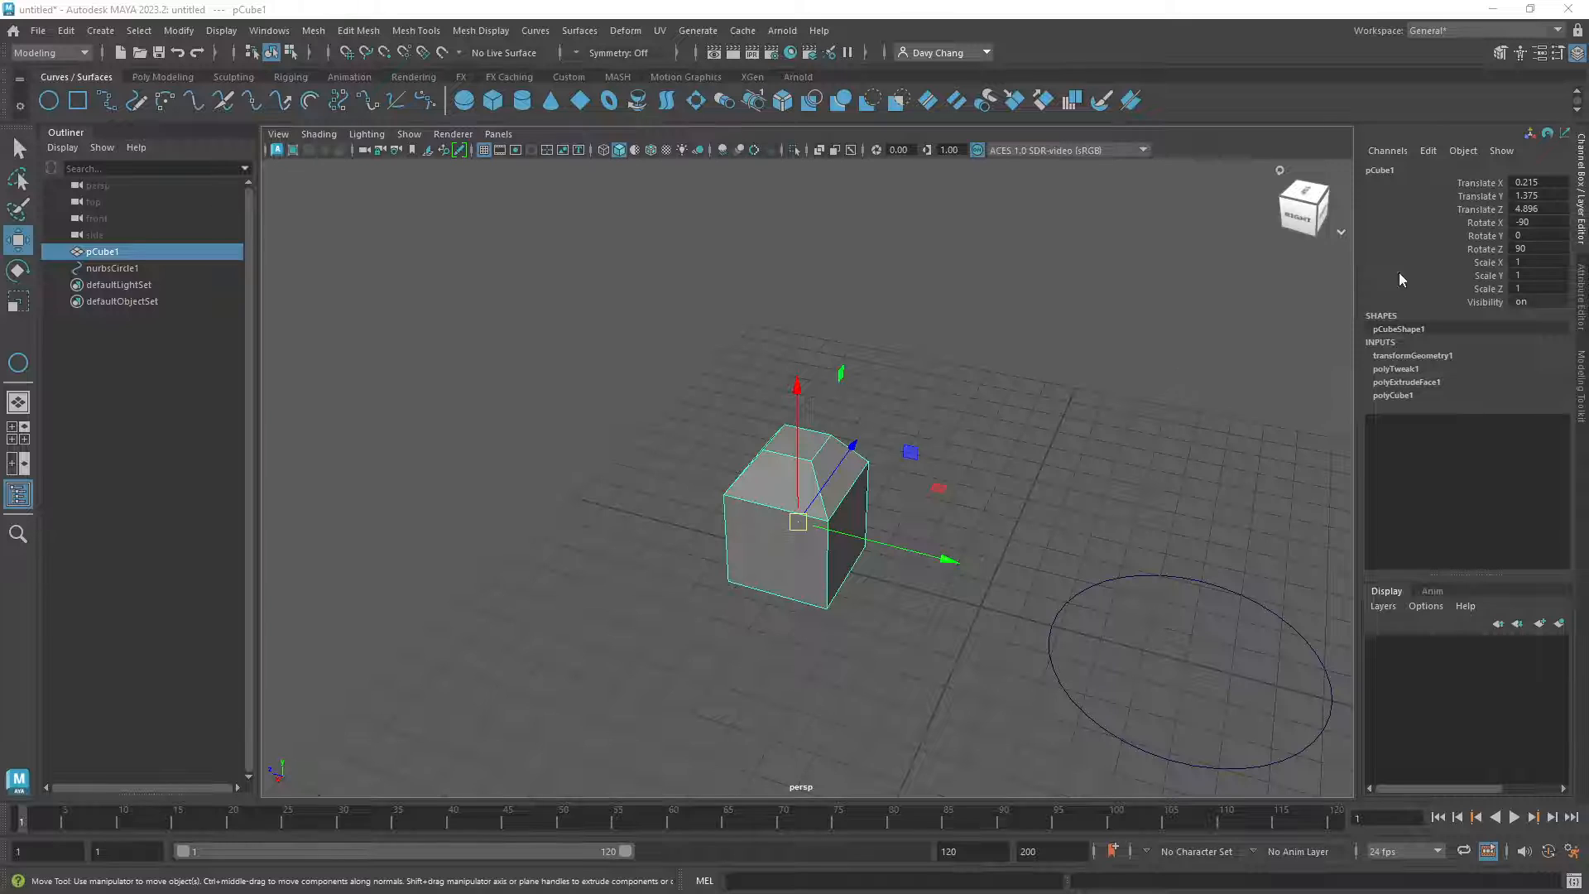
Step: Freeze the transformations of pCube1
alt+middle_drag(907, 429, 860, 434)
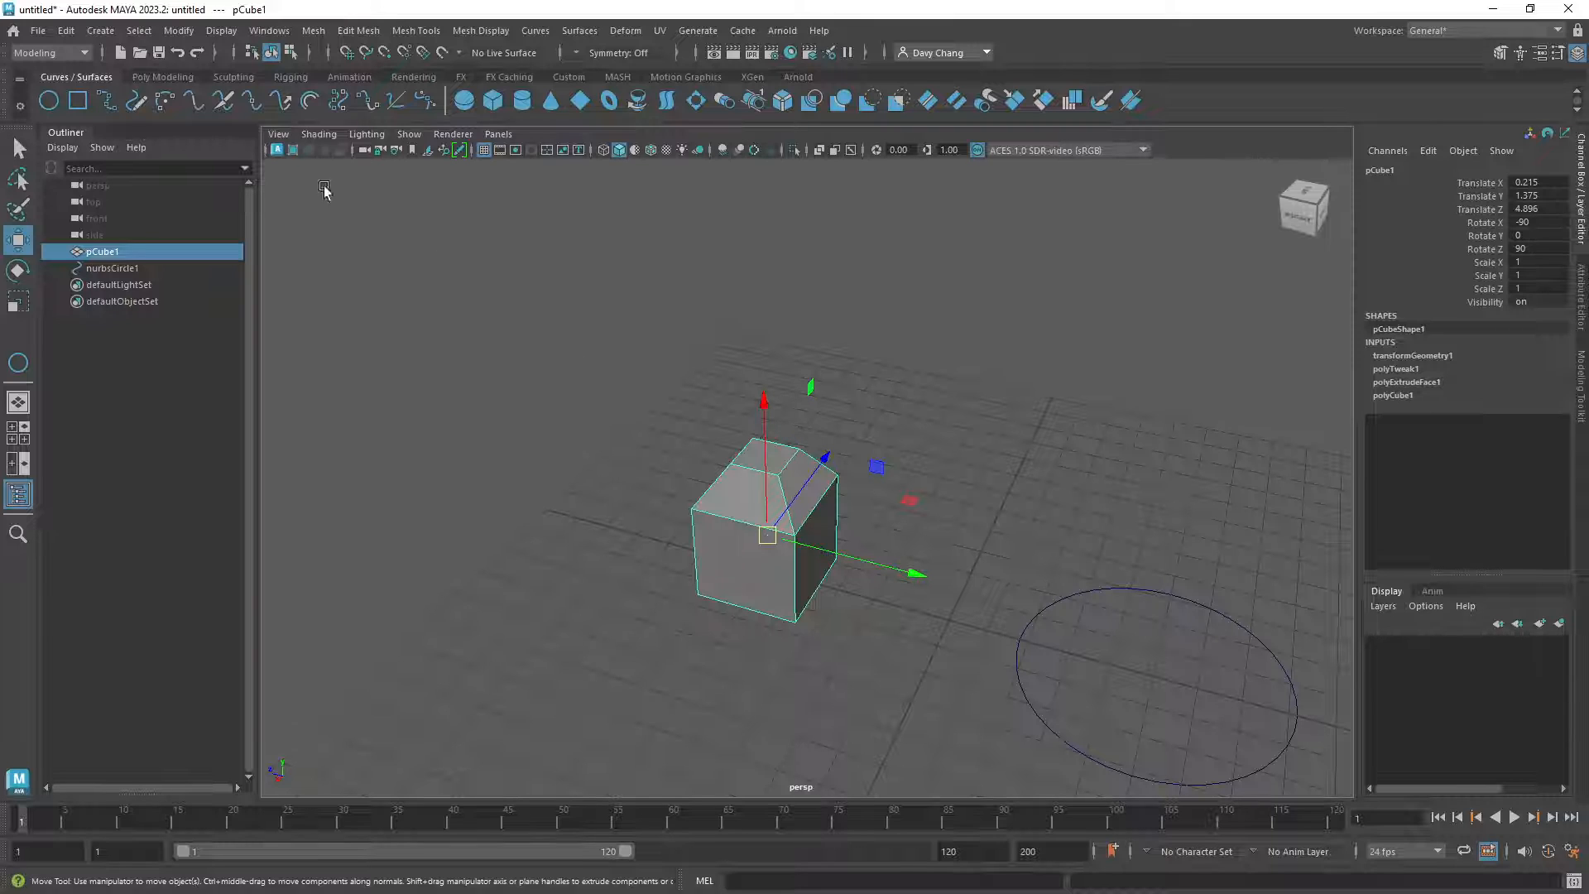
click(179, 30)
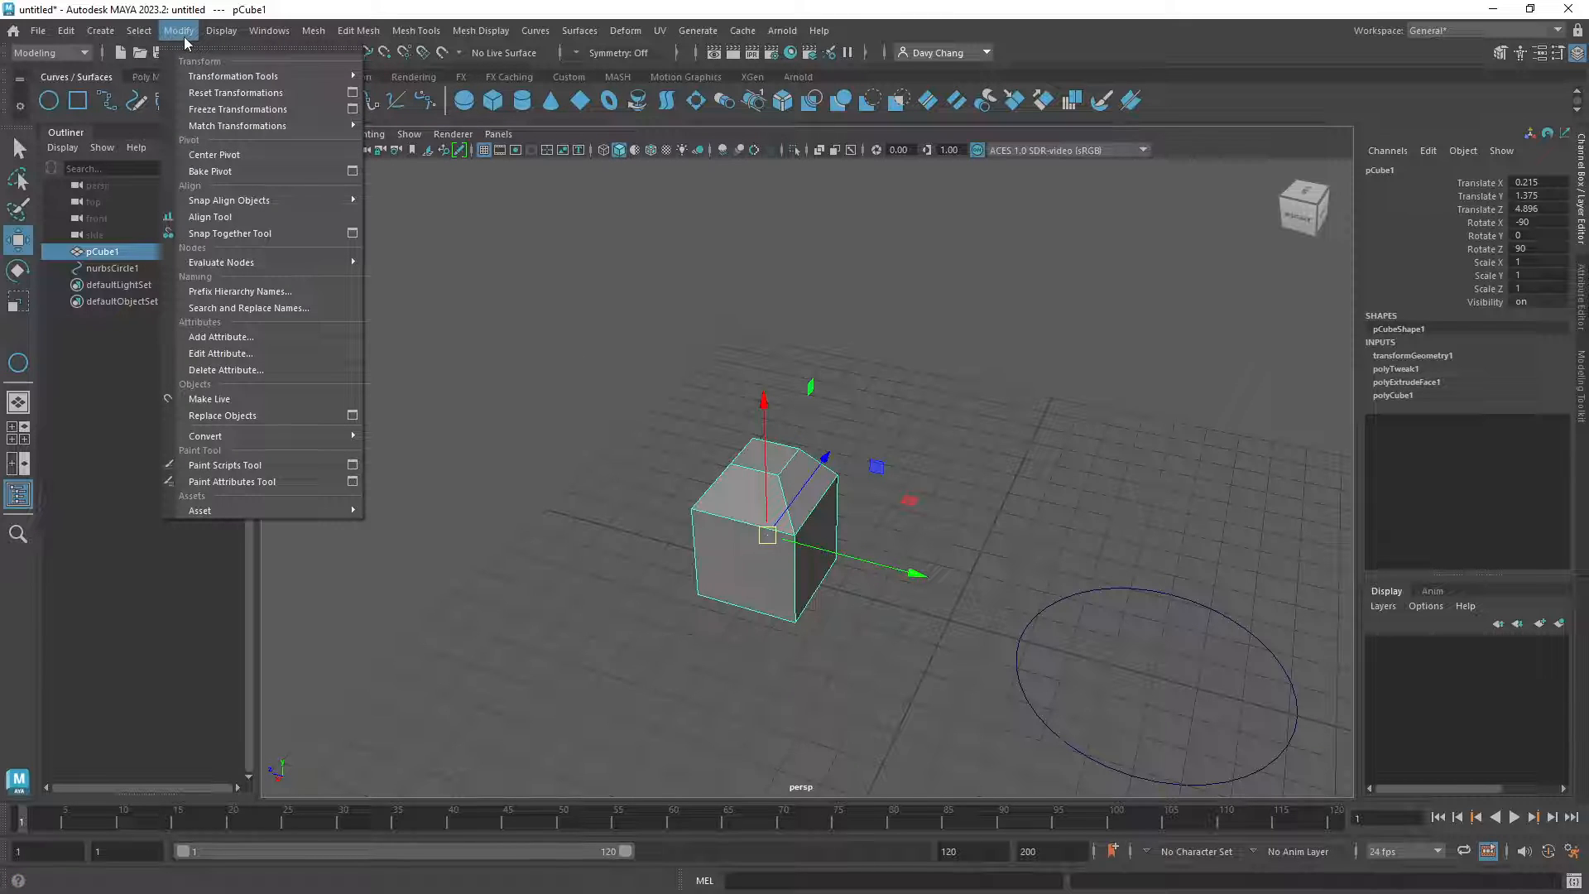
click(245, 110)
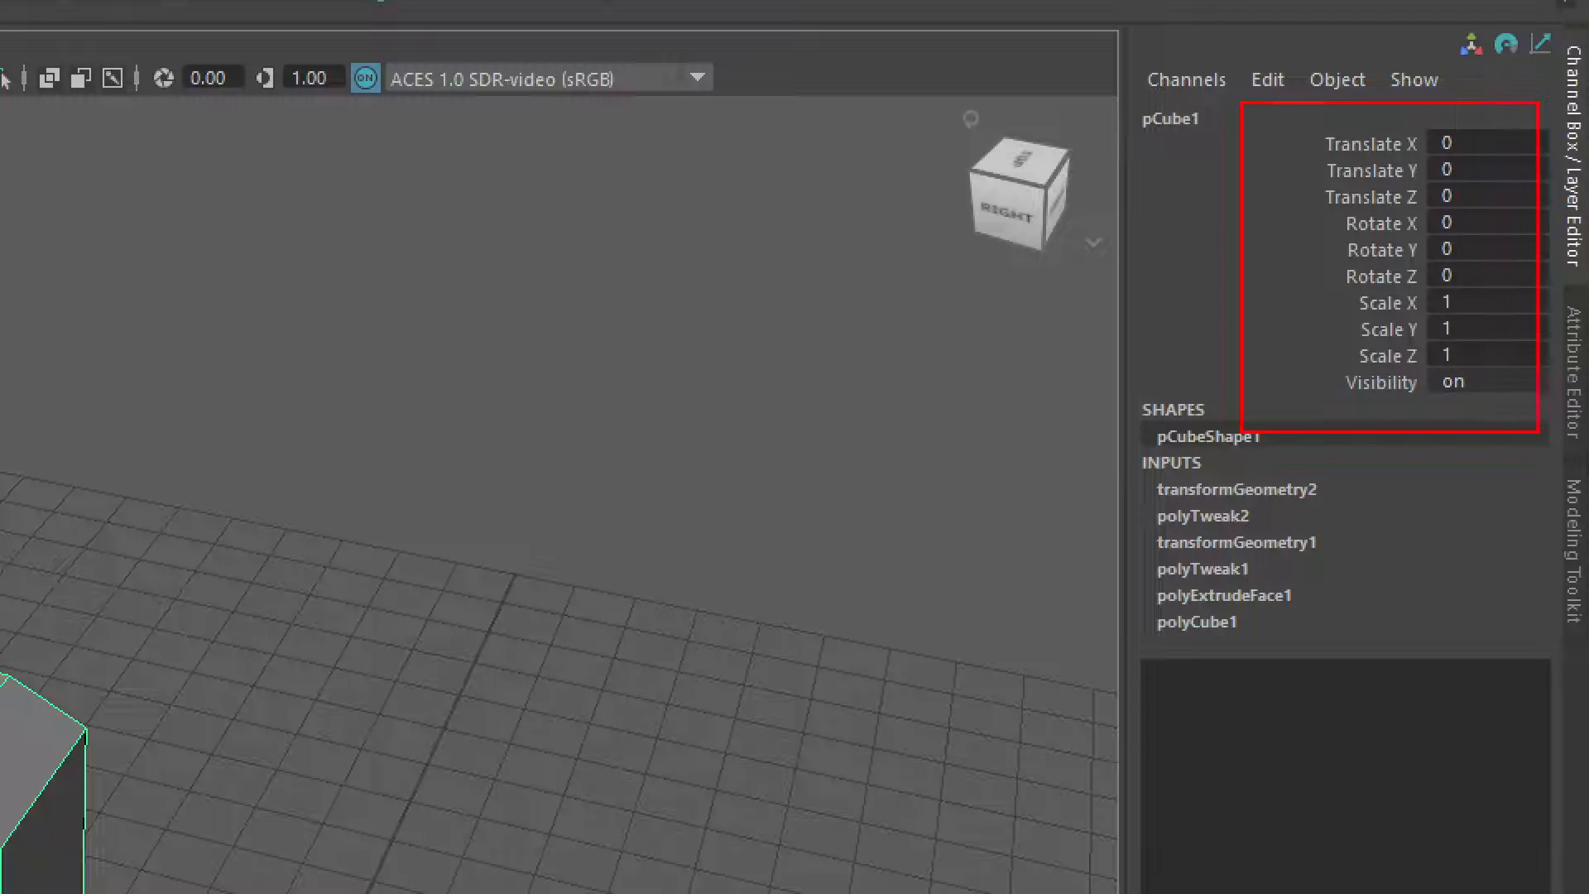
mouse_move(1457, 151)
mouse_down()
mouse_move(1496, 151)
mouse_move(1471, 157)
mouse_up()
mouse_move(1483, 223)
mouse_down()
mouse_move(1499, 268)
mouse_move(1491, 225)
mouse_up()
drag(1464, 330, 1505, 307)
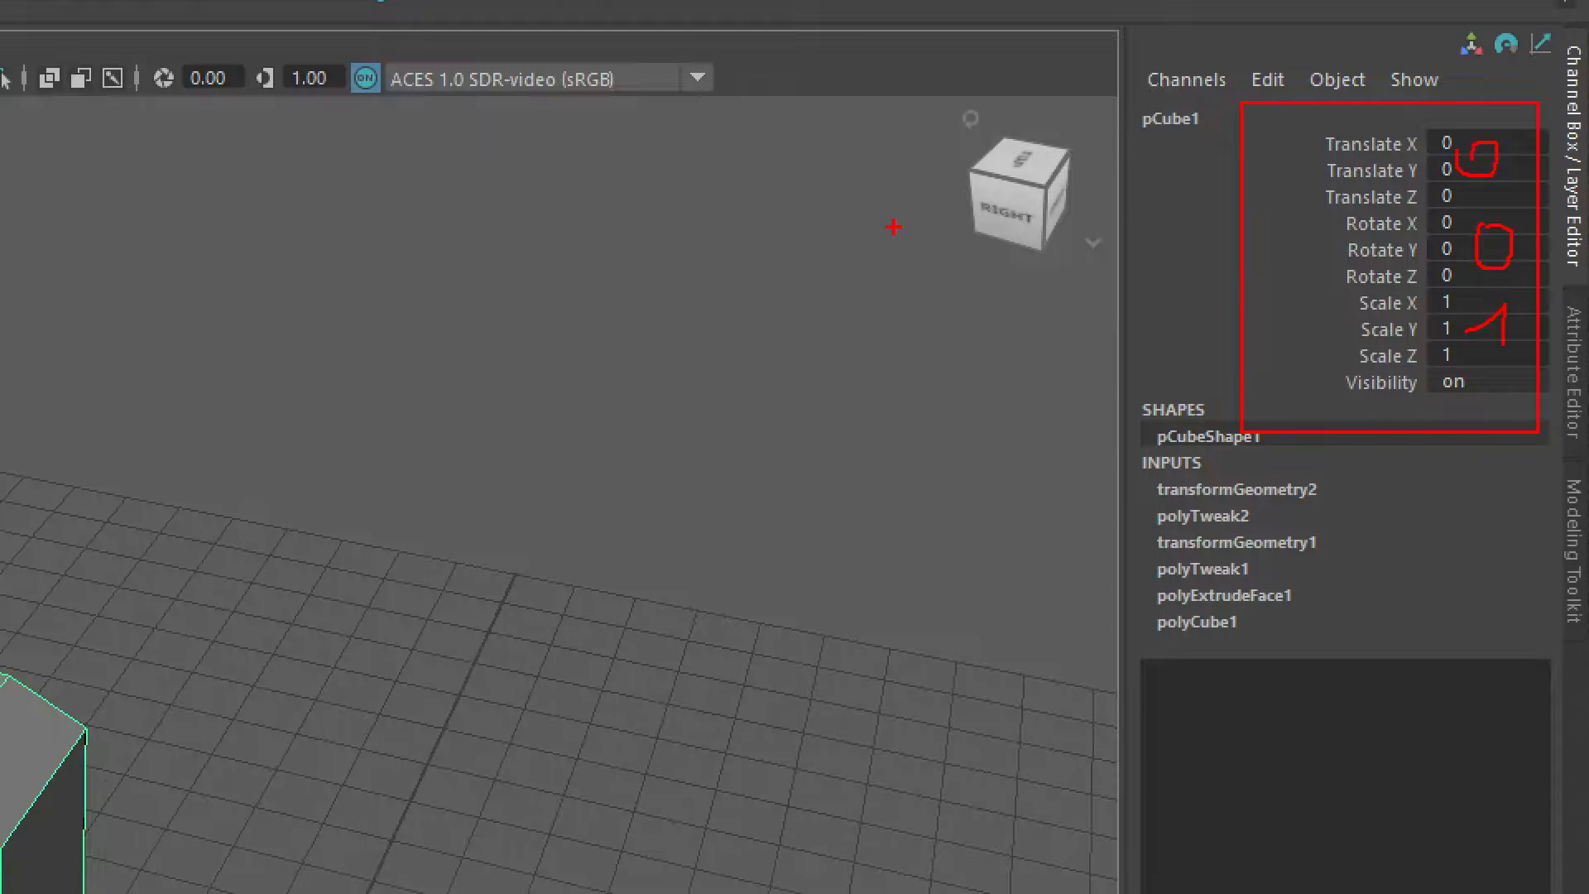
key(Escape)
alt+middle_drag(758, 575, 805, 528)
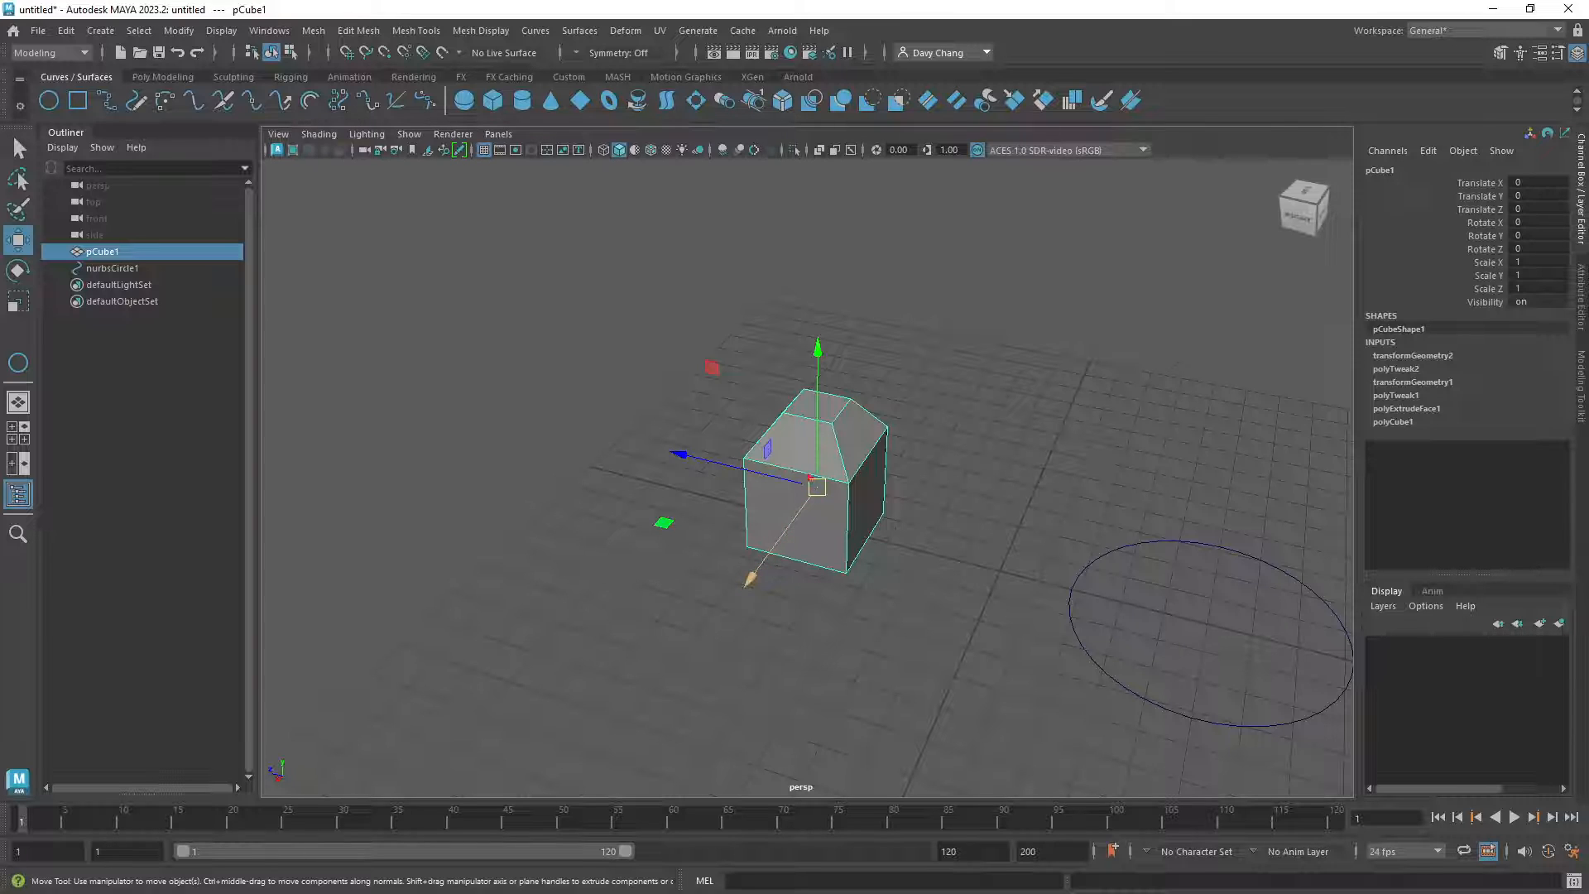
mouse_move(824, 472)
mouse_down()
mouse_move(830, 258)
mouse_move(854, 273)
mouse_up()
drag(801, 519, 636, 716)
mouse_move(685, 535)
alt+middle_down()
mouse_move(549, 539)
mouse_move(383, 677)
alt+middle_up()
mouse_move(262, 739)
mouse_down()
mouse_move(247, 748)
mouse_move(287, 725)
mouse_up()
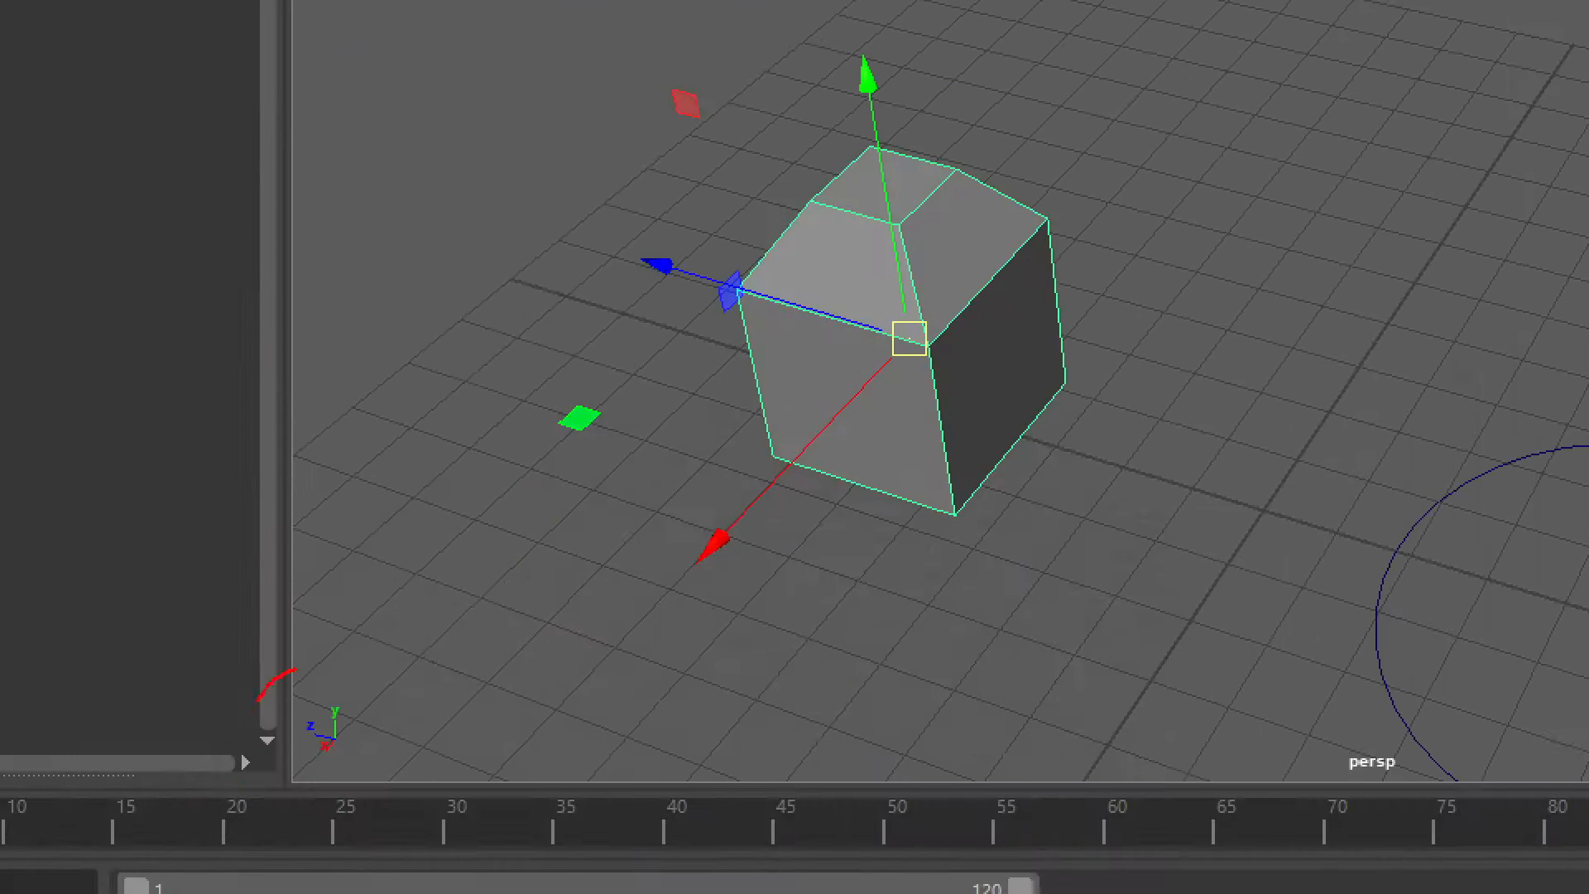
drag(345, 639, 300, 636)
drag(452, 473, 339, 635)
mouse_move(332, 596)
mouse_down()
mouse_move(338, 636)
mouse_move(439, 587)
mouse_up()
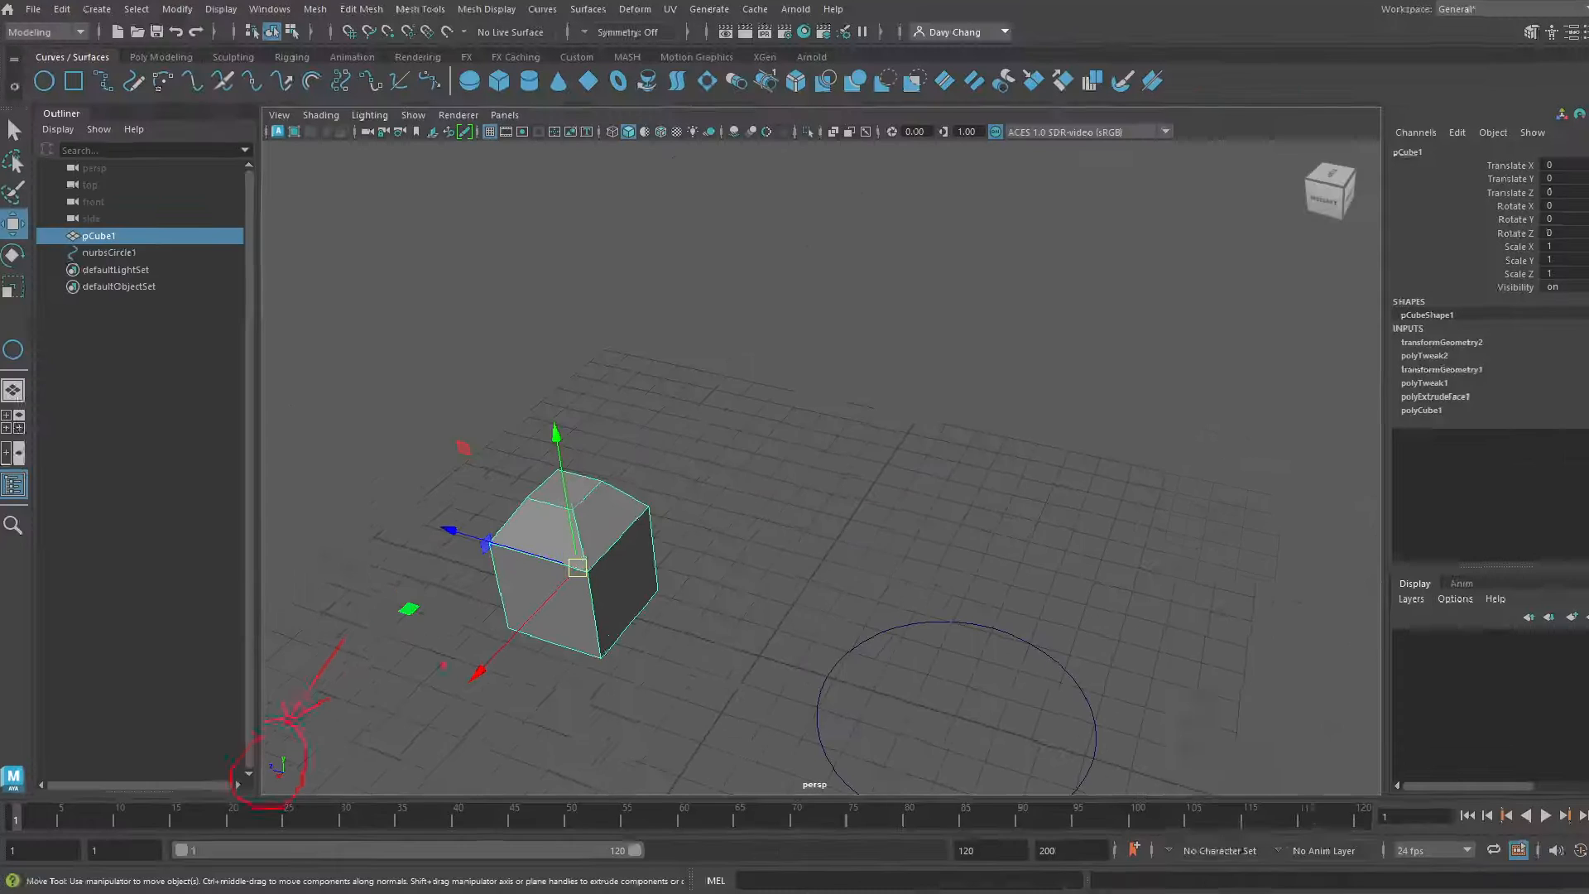
Step: Rotate pCube1's pivot so that its X axis points up, and bake the pivot
mouse_move(808, 585)
alt+mouse_down()
mouse_move(931, 476)
mouse_move(794, 525)
mouse_move(844, 529)
mouse_move(780, 511)
alt+mouse_up()
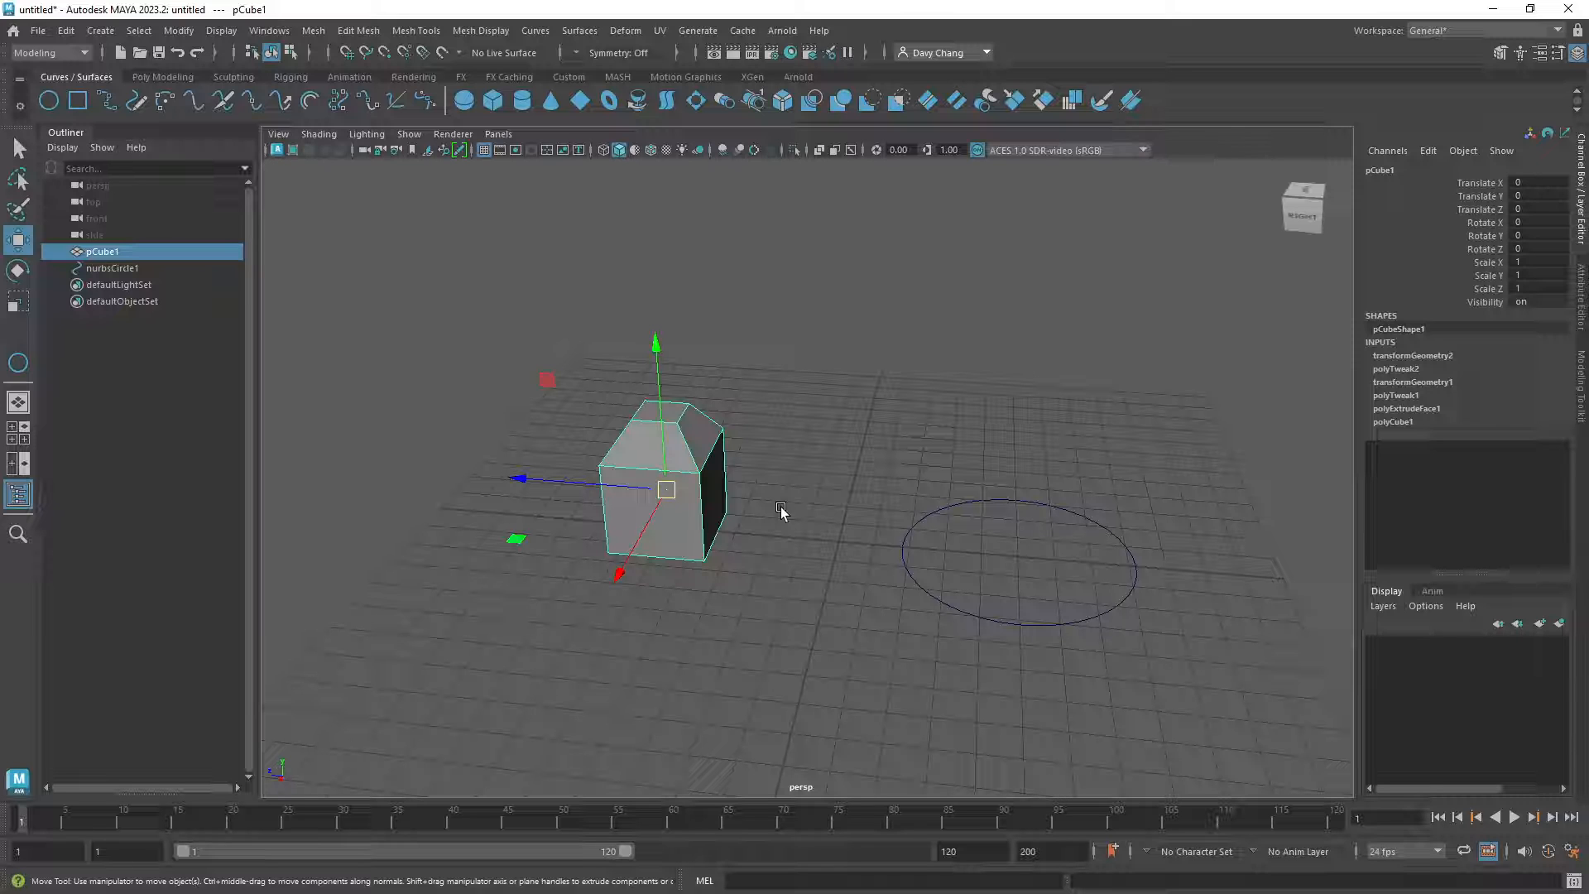
alt+middle_drag(758, 522, 751, 549)
alt+right_drag(572, 555, 693, 556)
alt+middle_drag(693, 556, 728, 561)
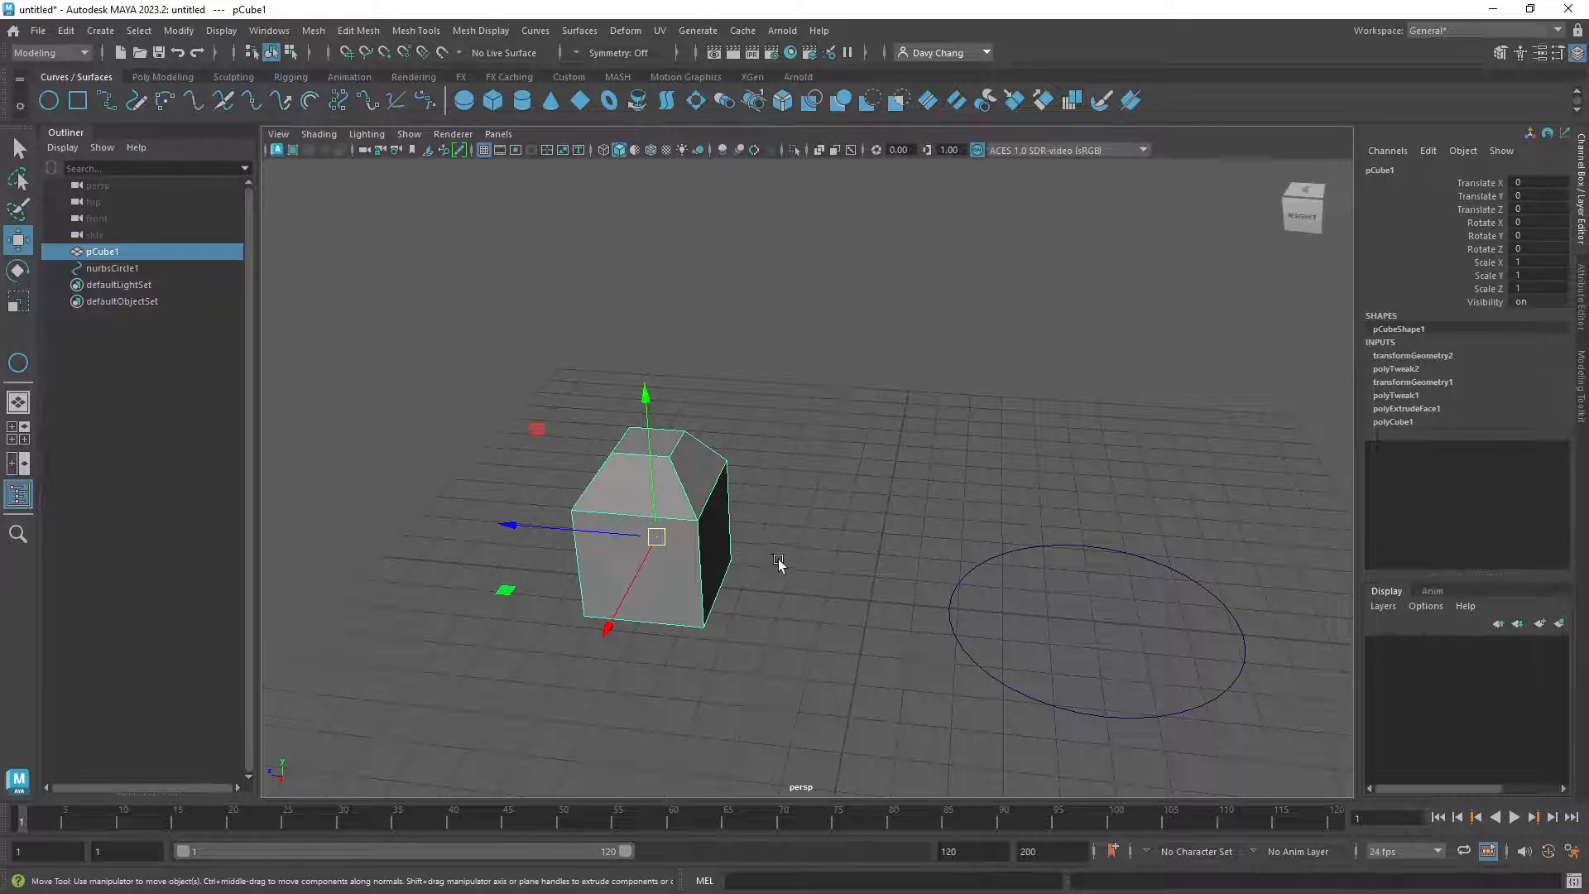
alt+drag(778, 563, 762, 557)
key(d)
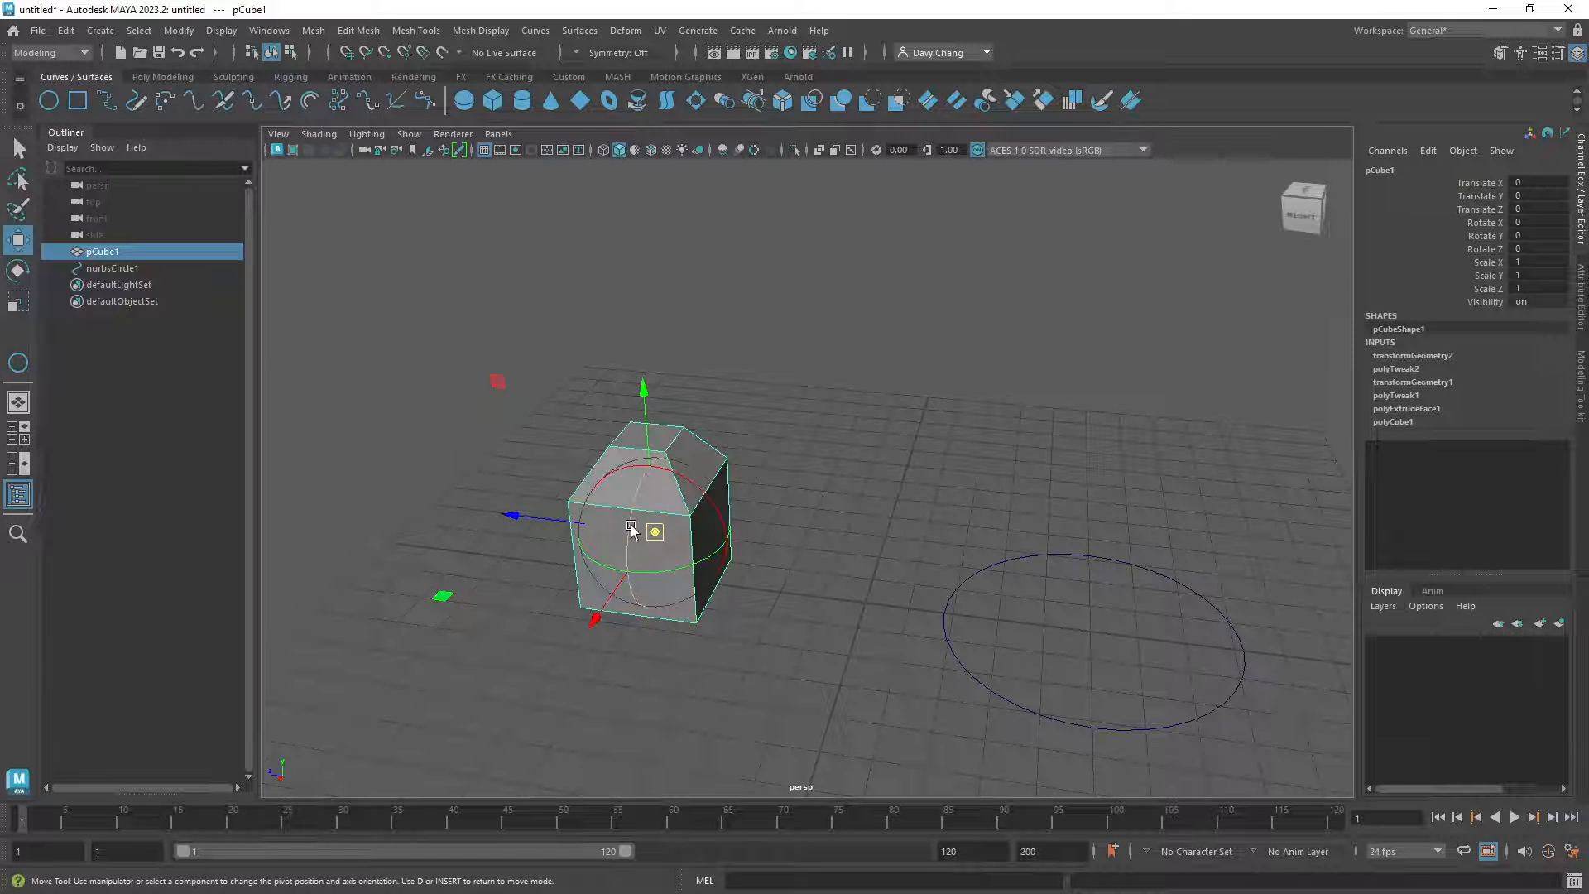
drag(630, 526, 658, 424)
drag(698, 563, 605, 588)
click(178, 30)
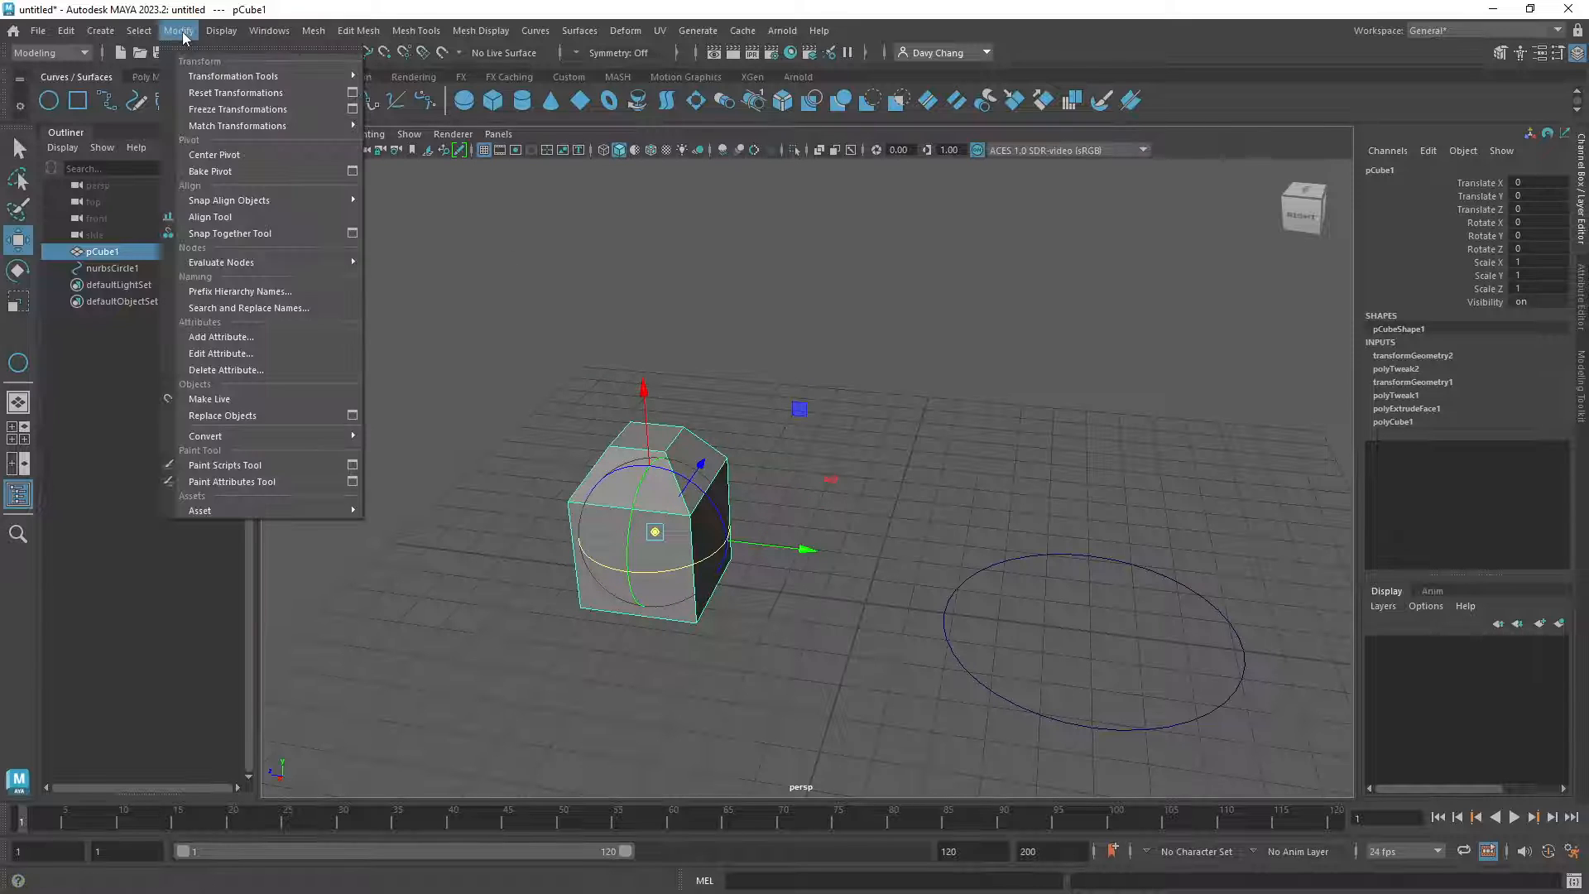
click(224, 173)
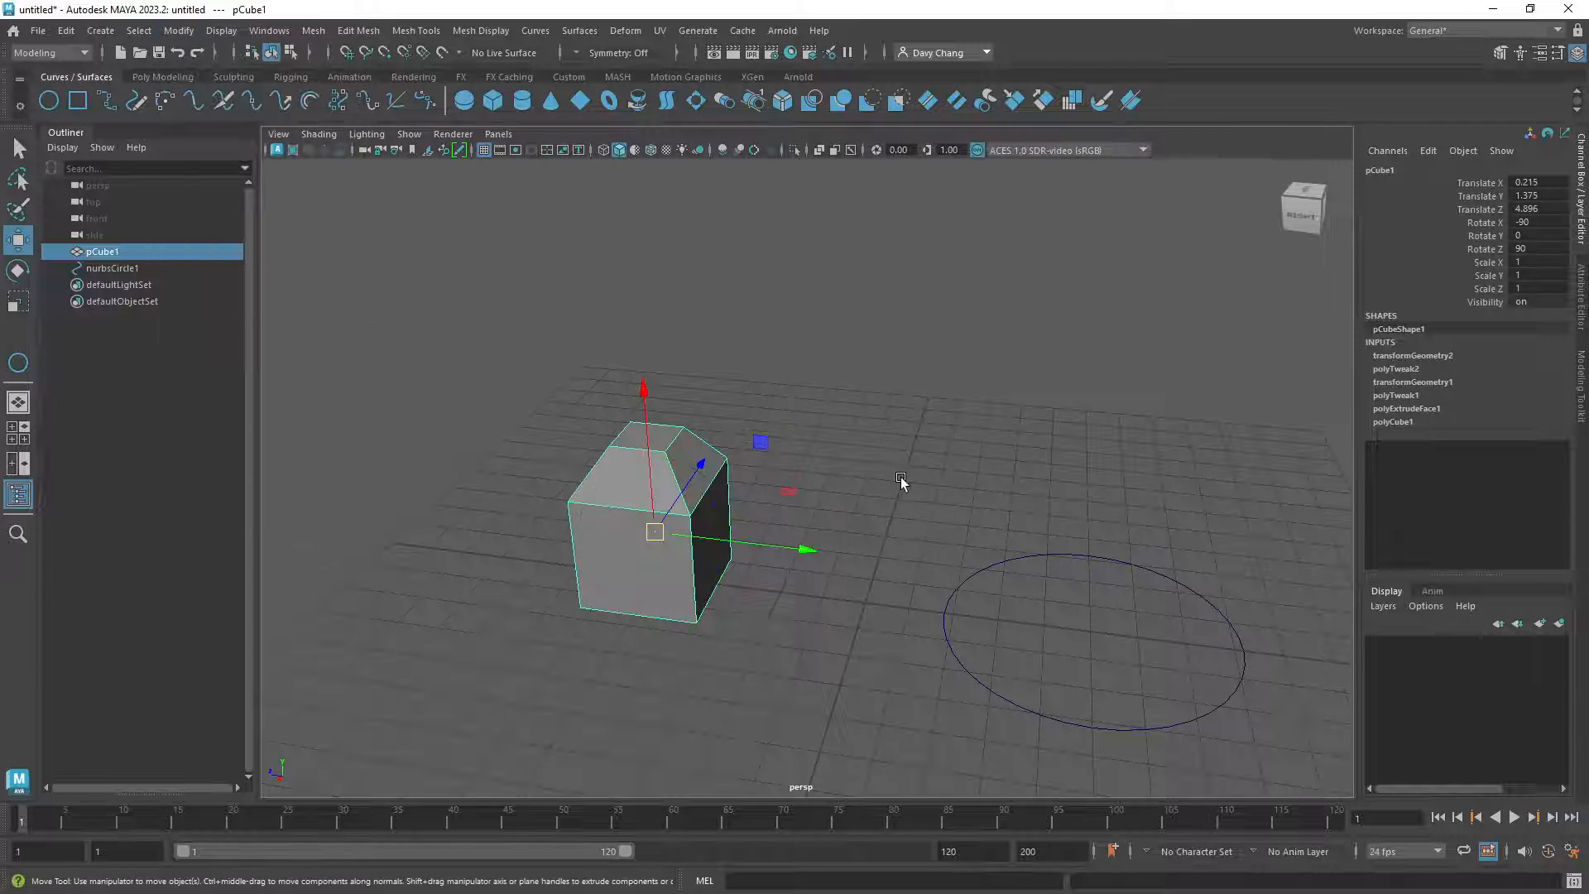
alt+middle_drag(906, 450, 932, 425)
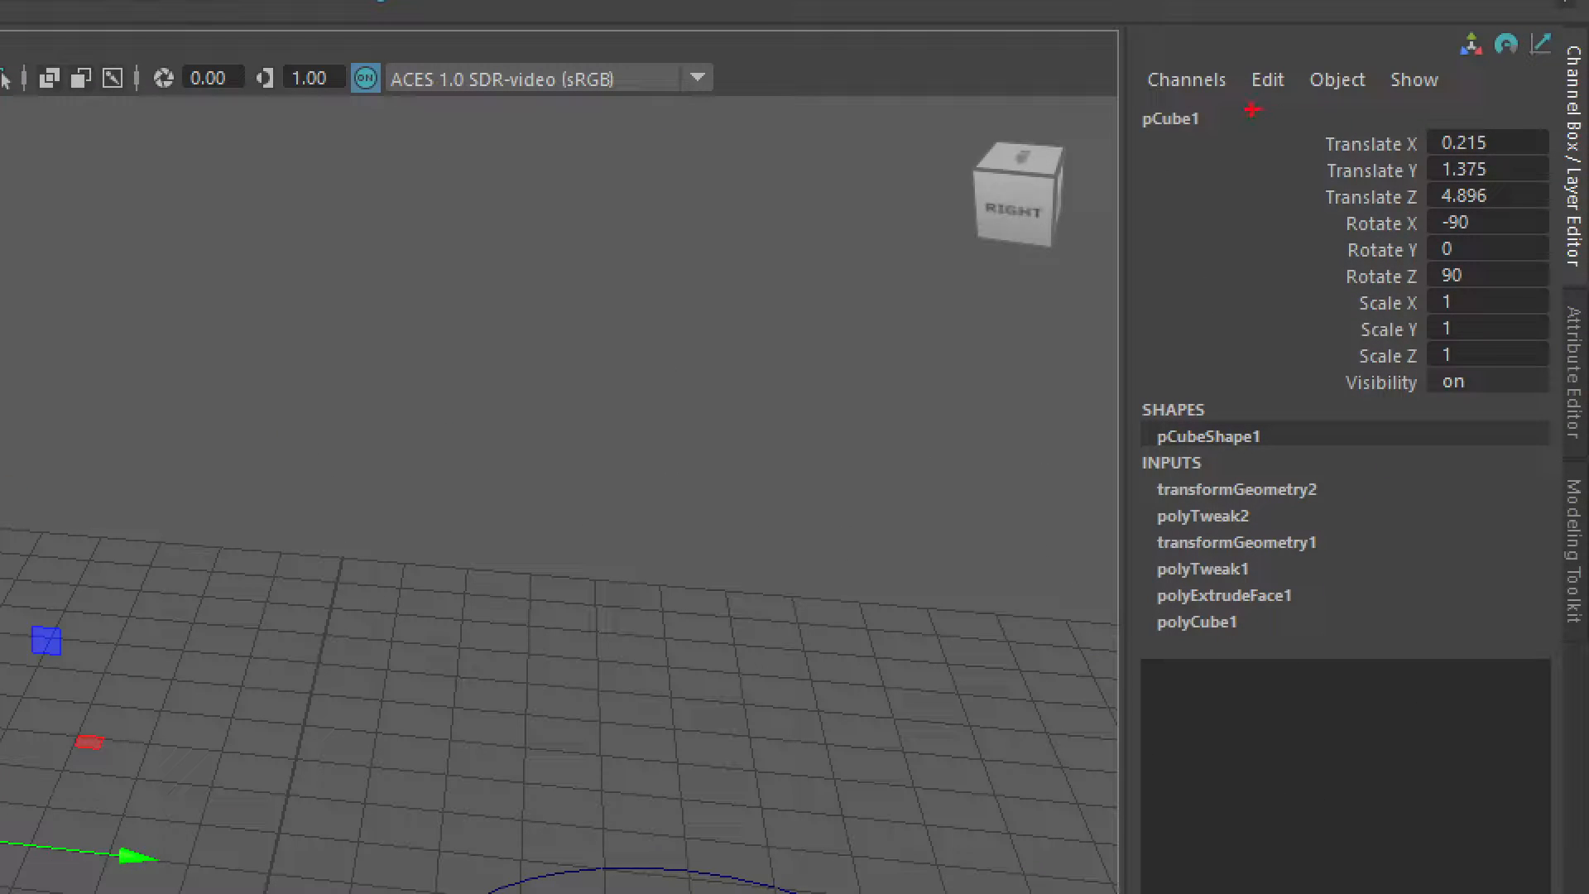
drag(1252, 110, 1540, 286)
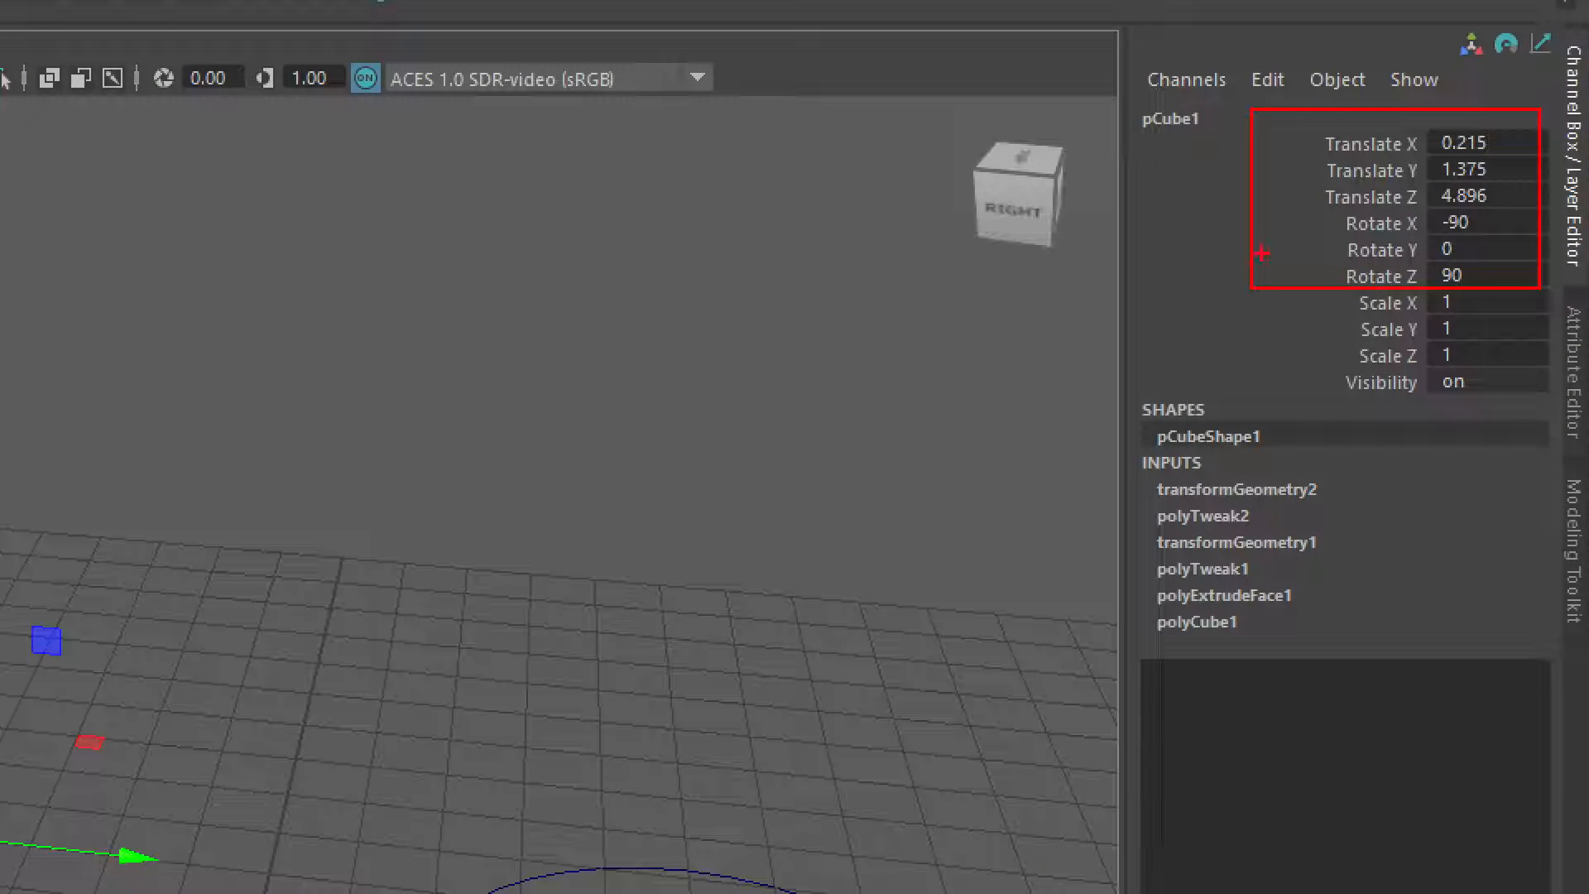
key(Escape)
mouse_move(799, 408)
alt+mouse_down()
mouse_move(728, 418)
mouse_move(741, 395)
alt+mouse_up()
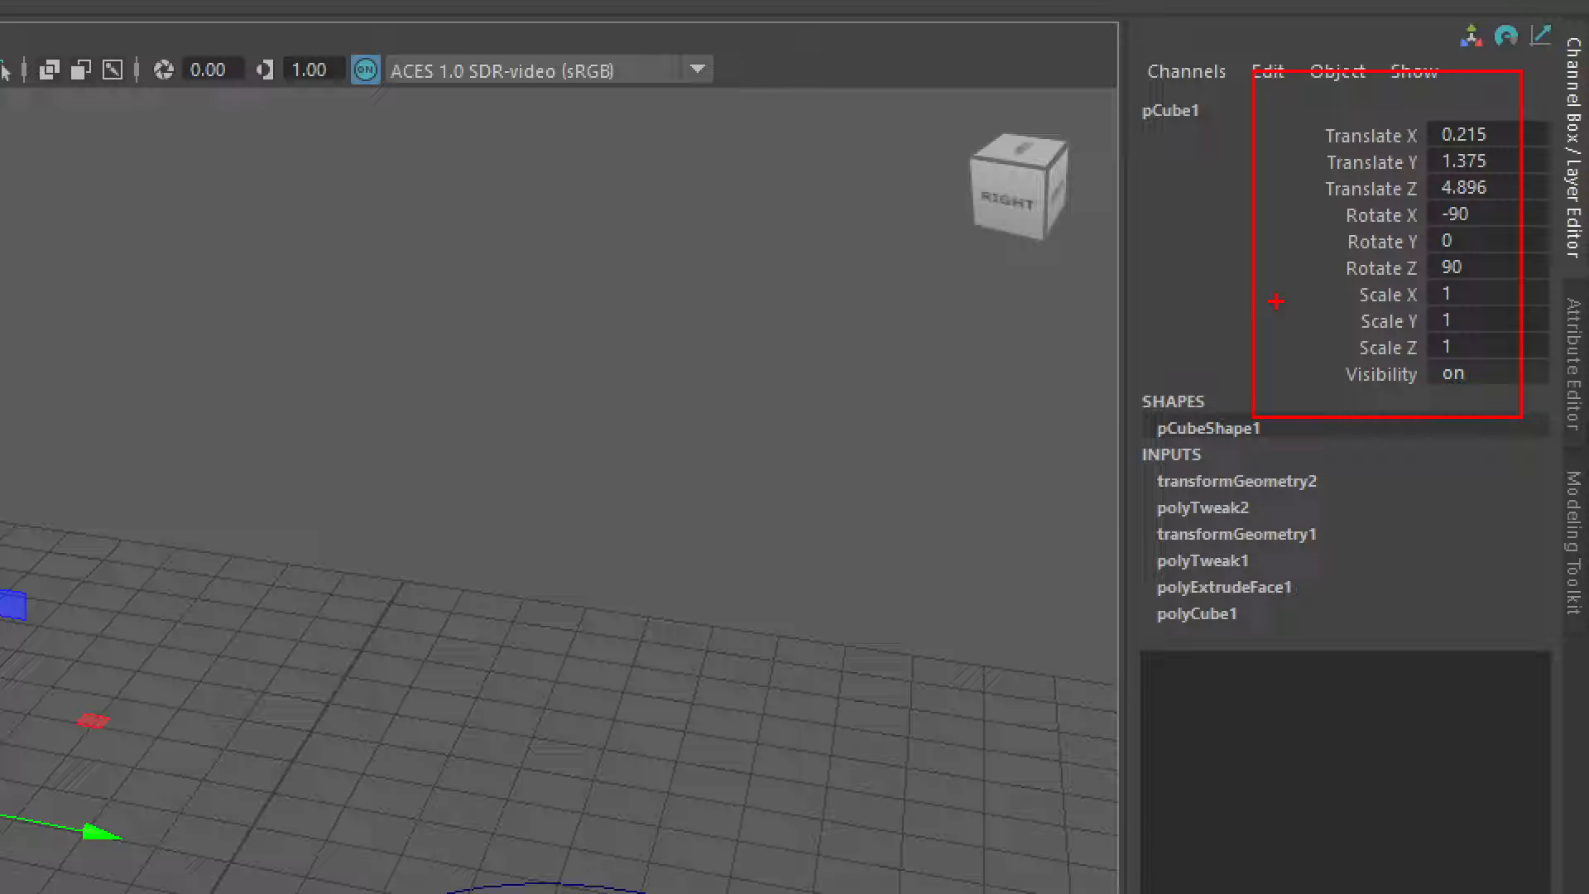
mouse_move(1470, 150)
mouse_down()
mouse_move(1488, 202)
mouse_move(1485, 159)
mouse_up()
drag(1481, 245, 1489, 242)
mouse_move(1456, 332)
mouse_down()
mouse_move(1520, 300)
mouse_move(1477, 331)
mouse_up()
key(Escape)
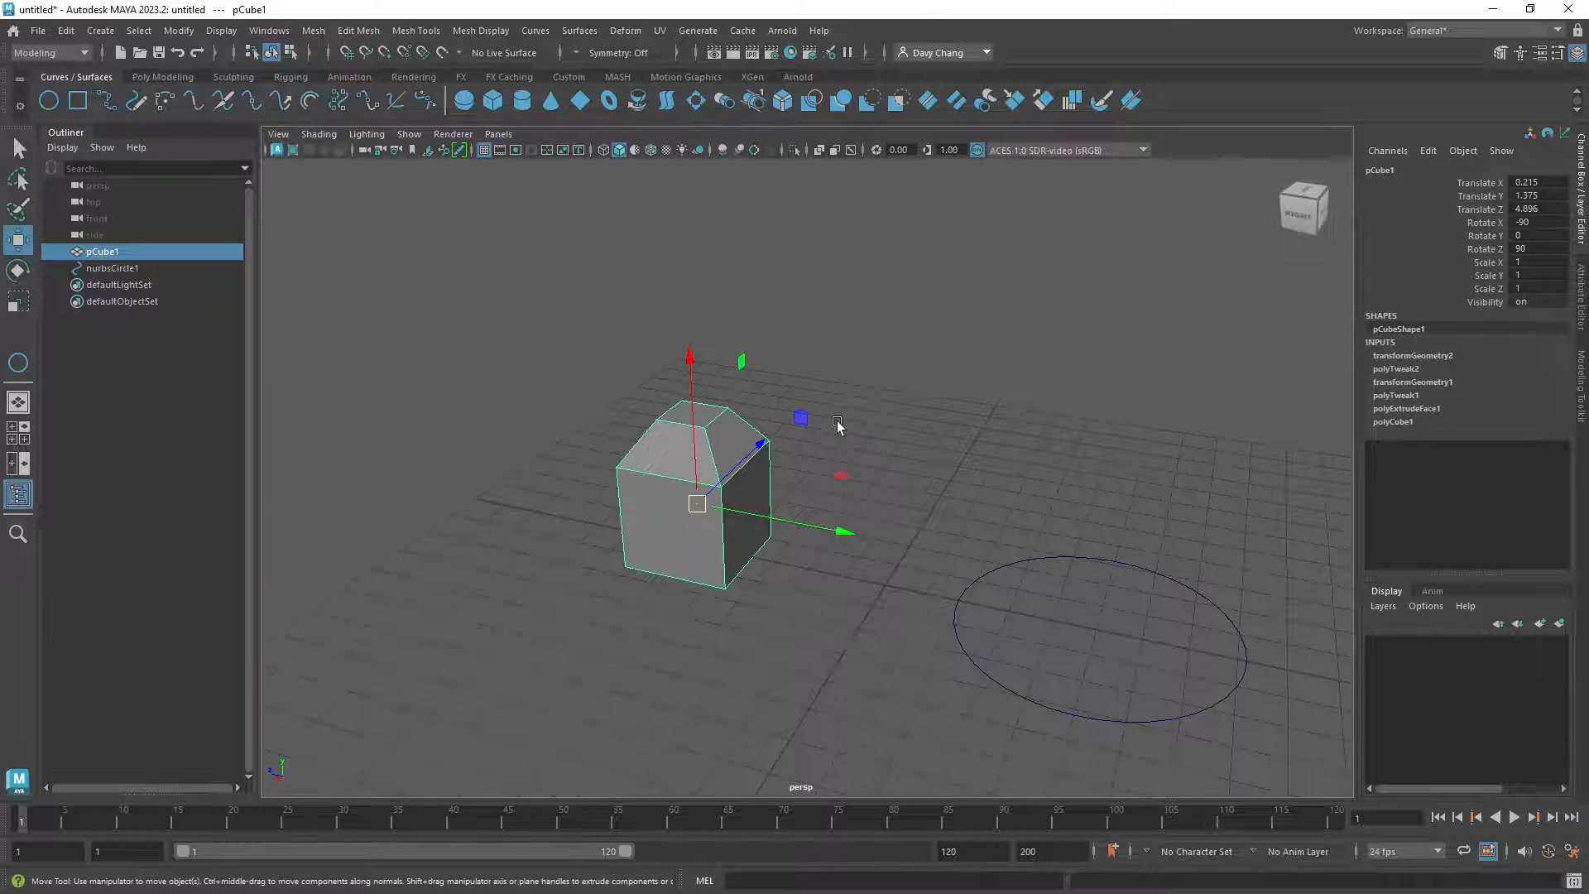
Step: Create an empty group with nothing selected and match all its transforms to pCube1
click(501, 379)
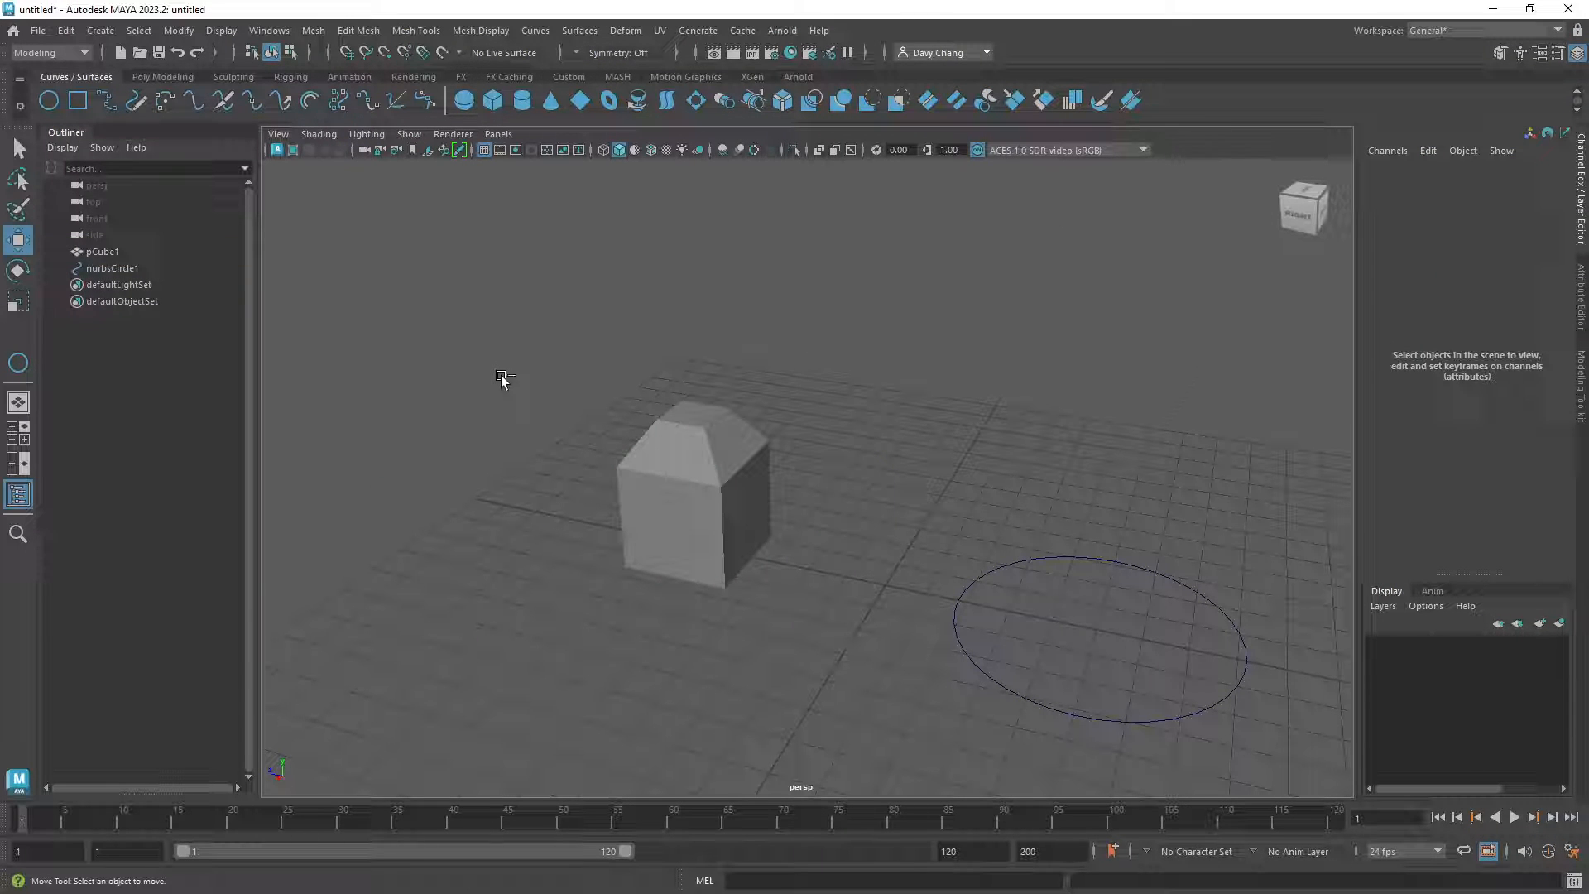
key(ctrl+g)
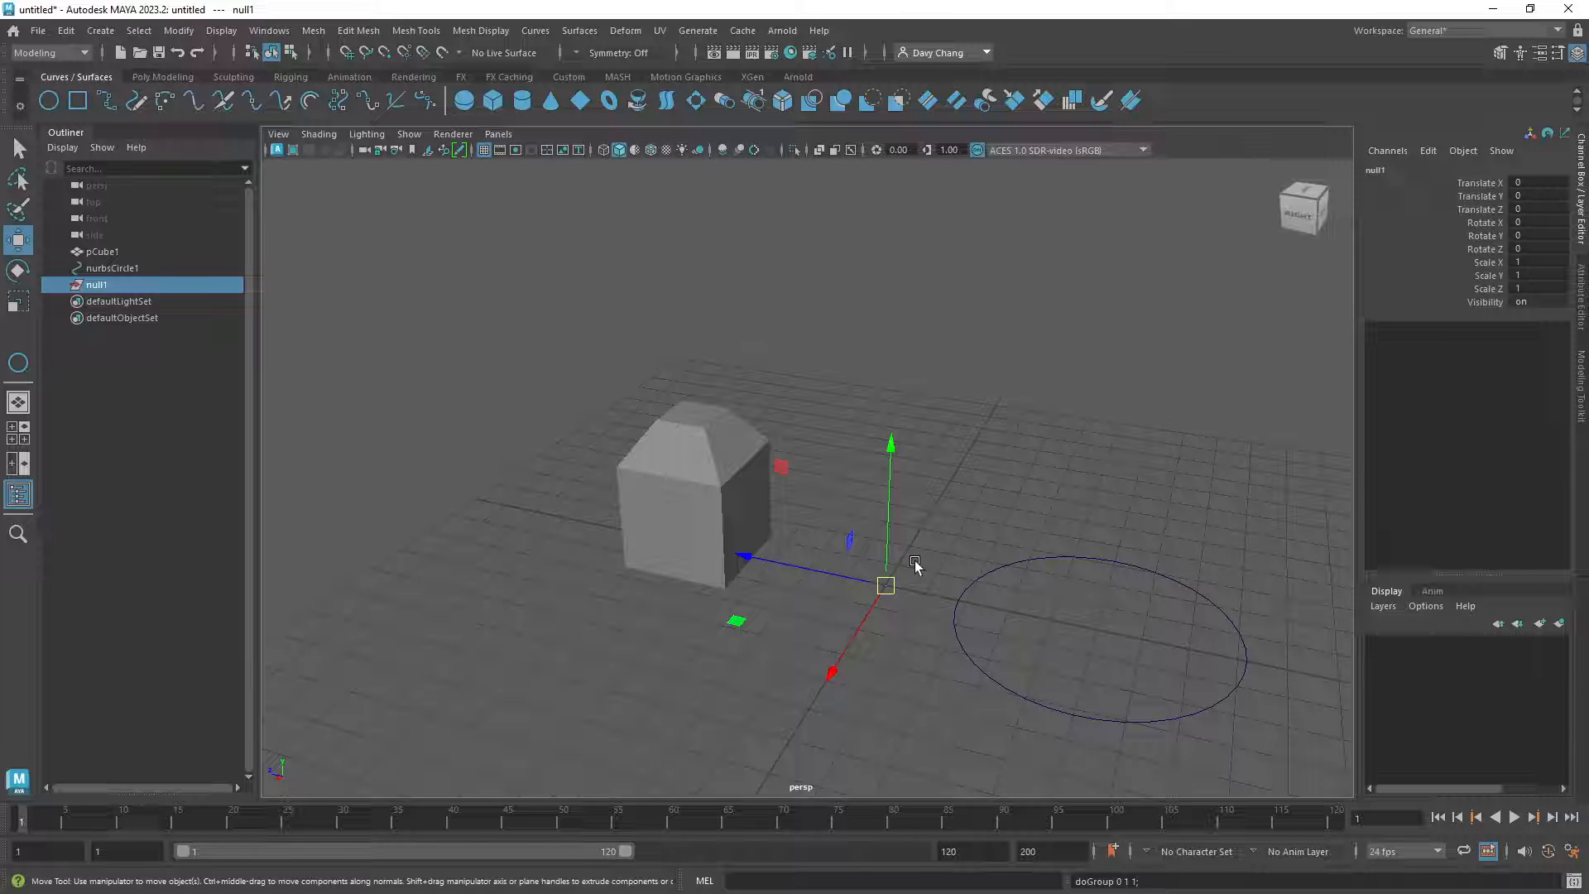
shift+click(681, 483)
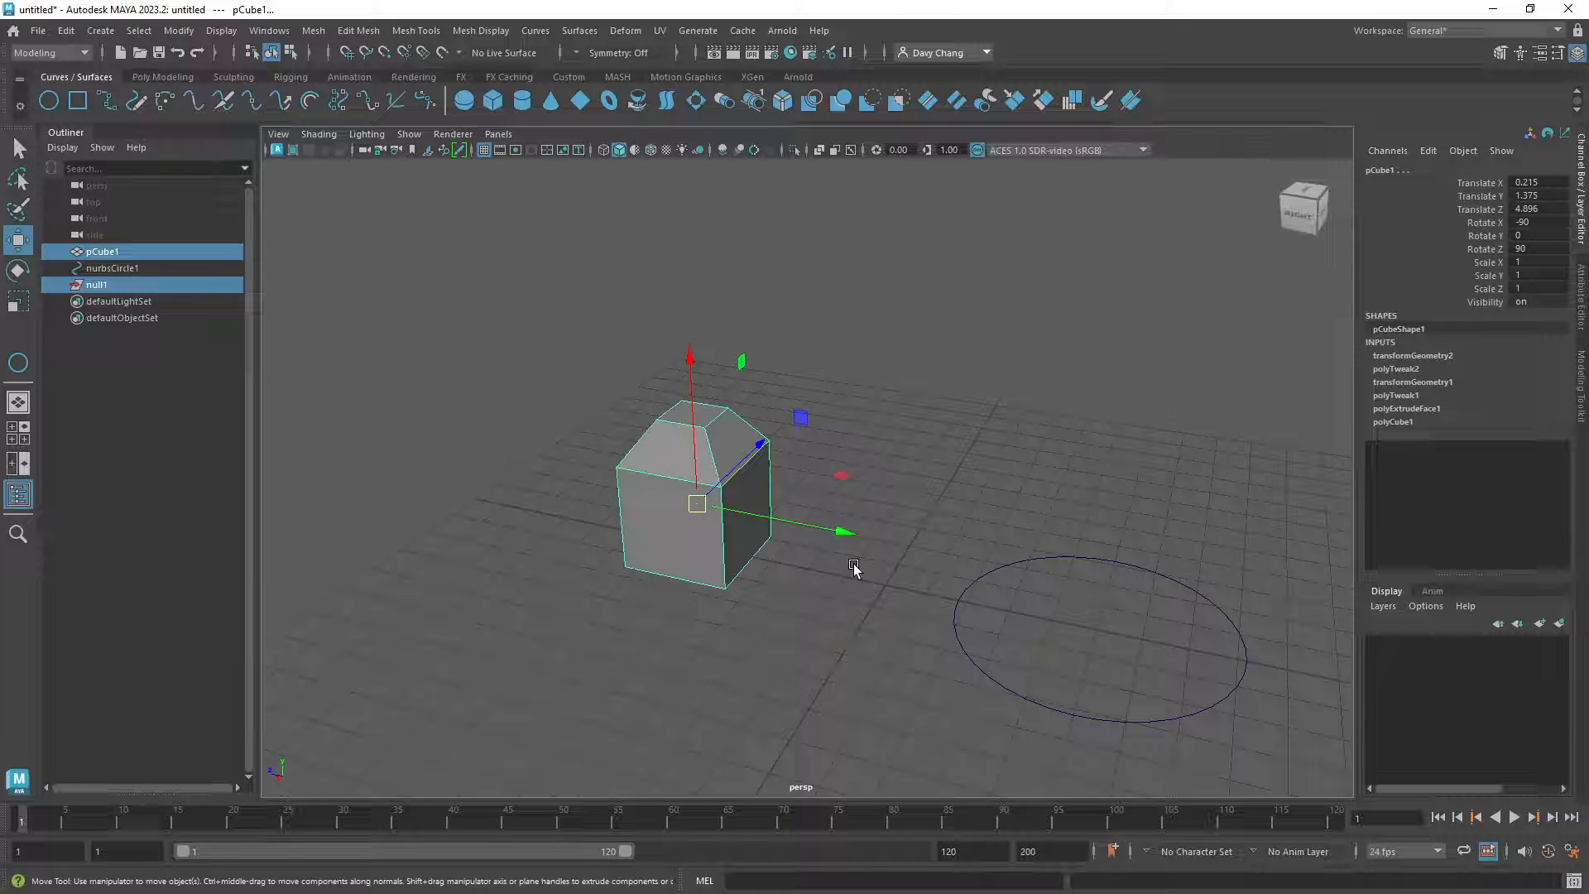
click(178, 30)
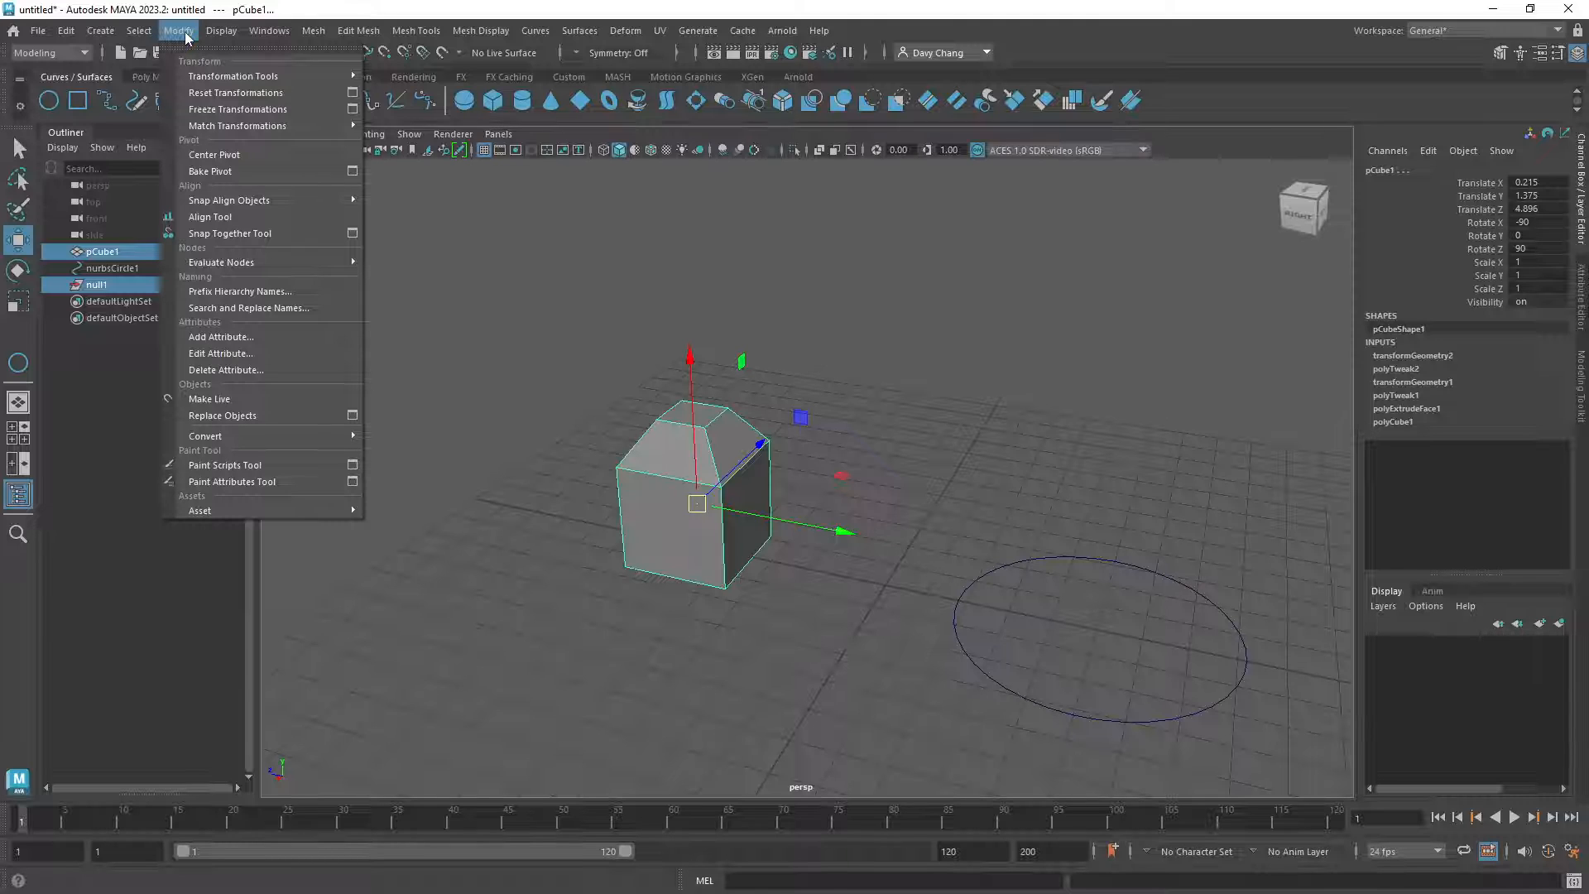
mouse_move(253, 128)
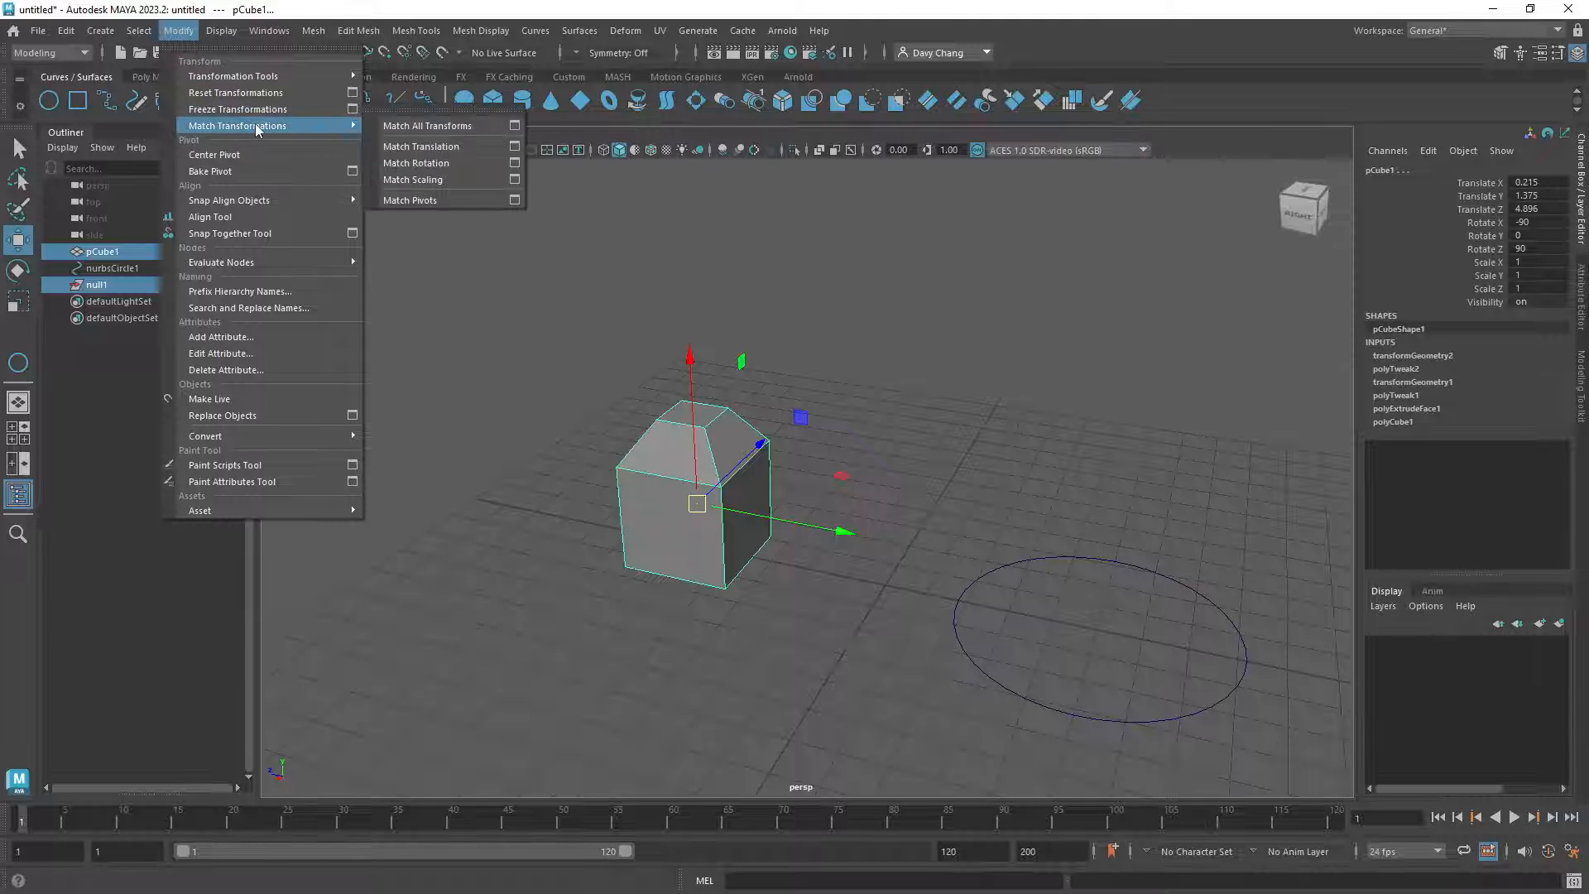
click(457, 128)
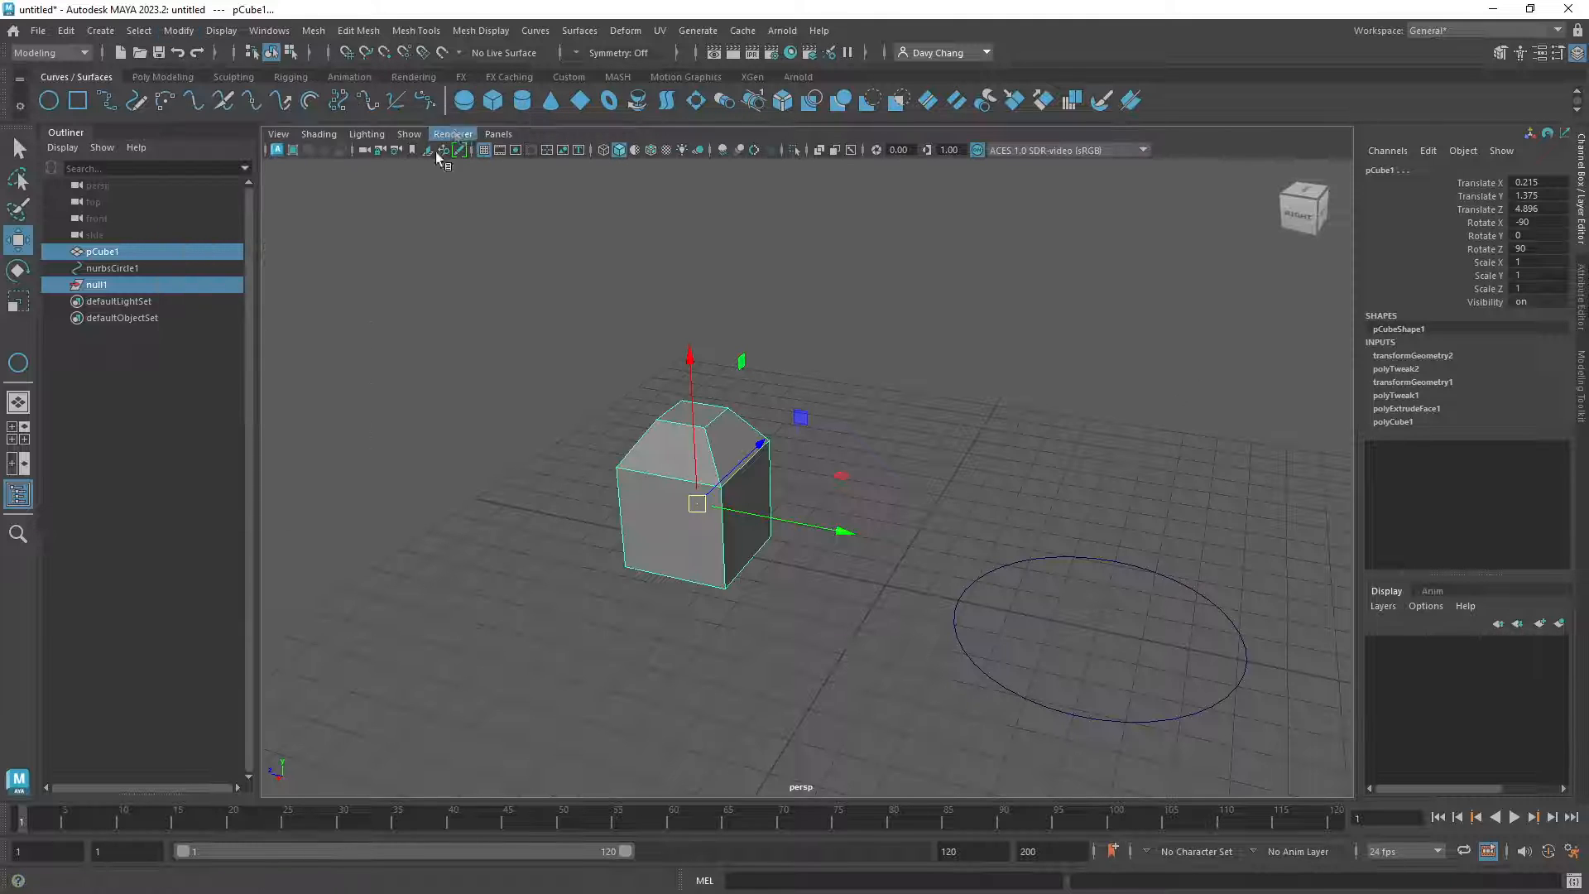
Step: Compare the transform values of null1 and pCube1, and parent pCube1 under null1
click(124, 283)
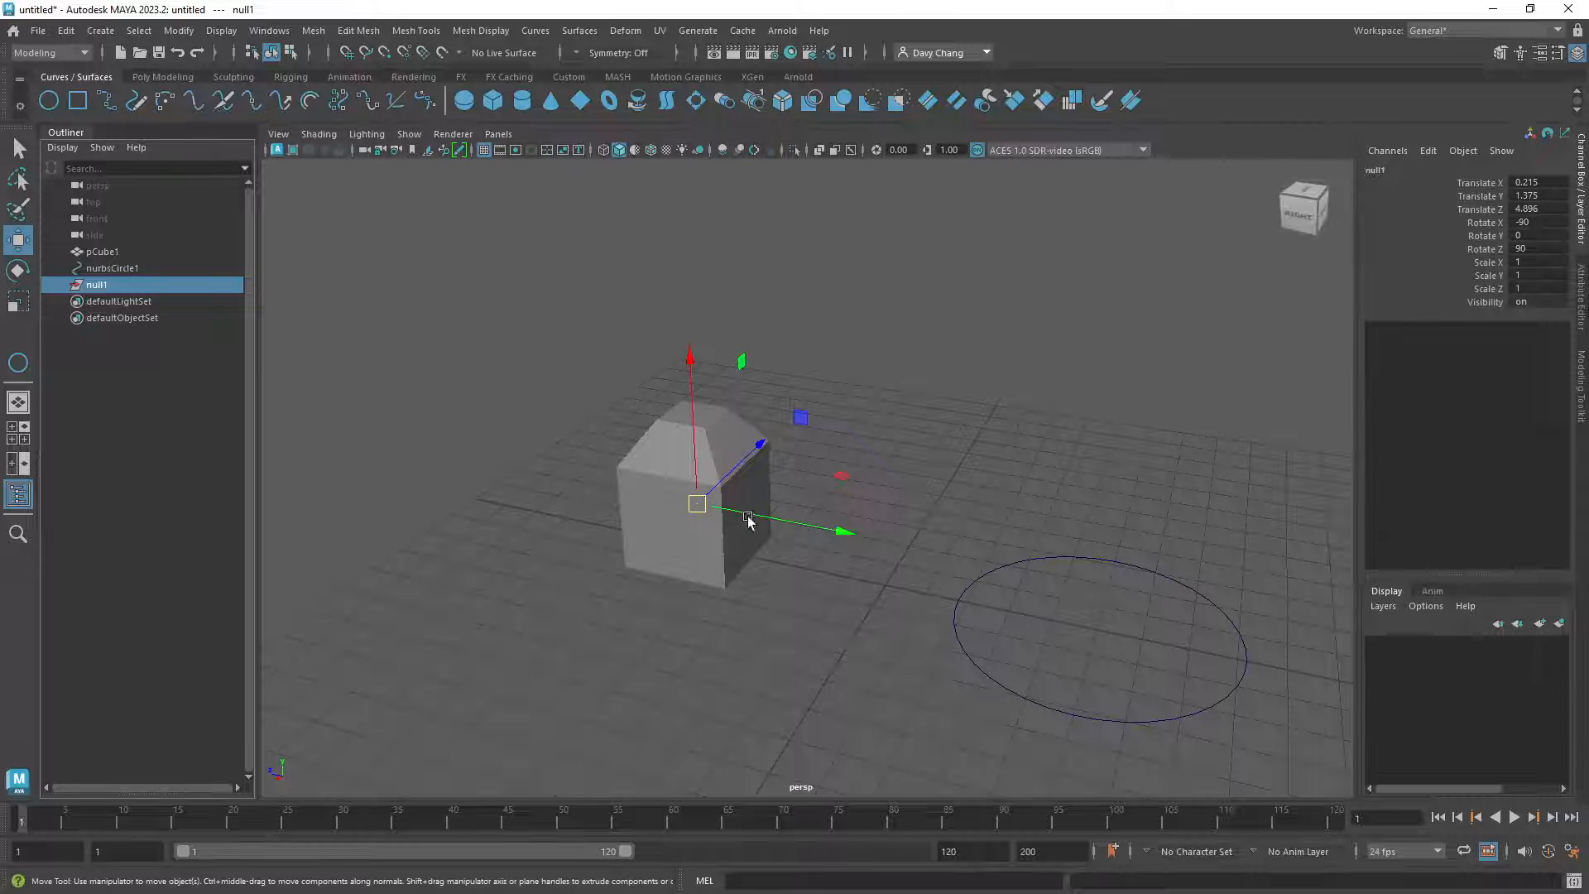
alt+right_drag(621, 485, 699, 473)
alt+middle_drag(699, 473, 762, 480)
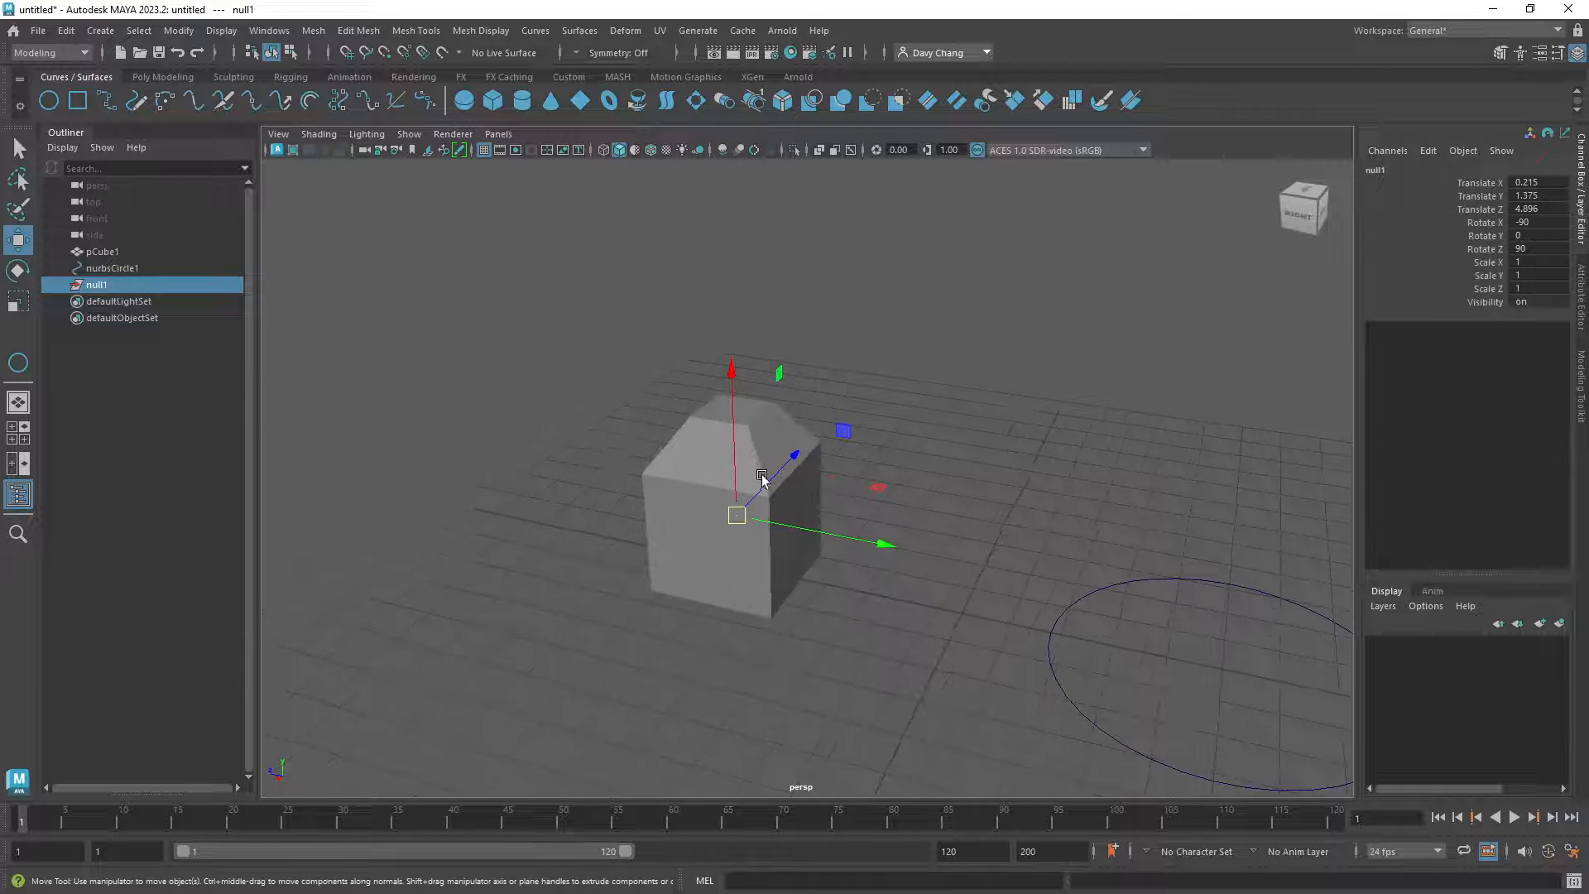
click(113, 252)
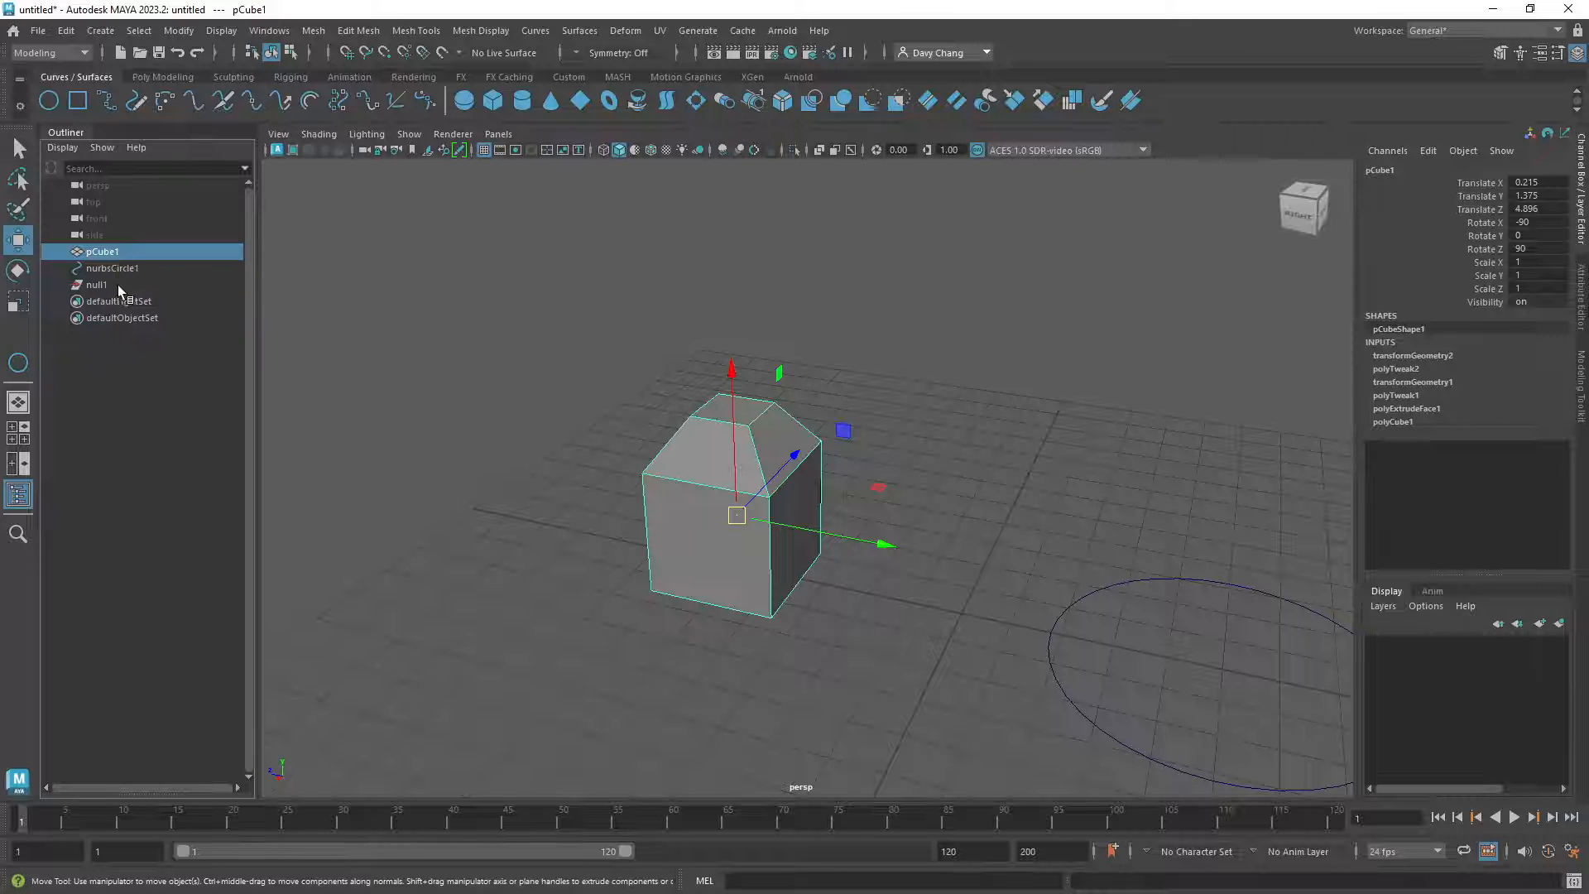
click(109, 286)
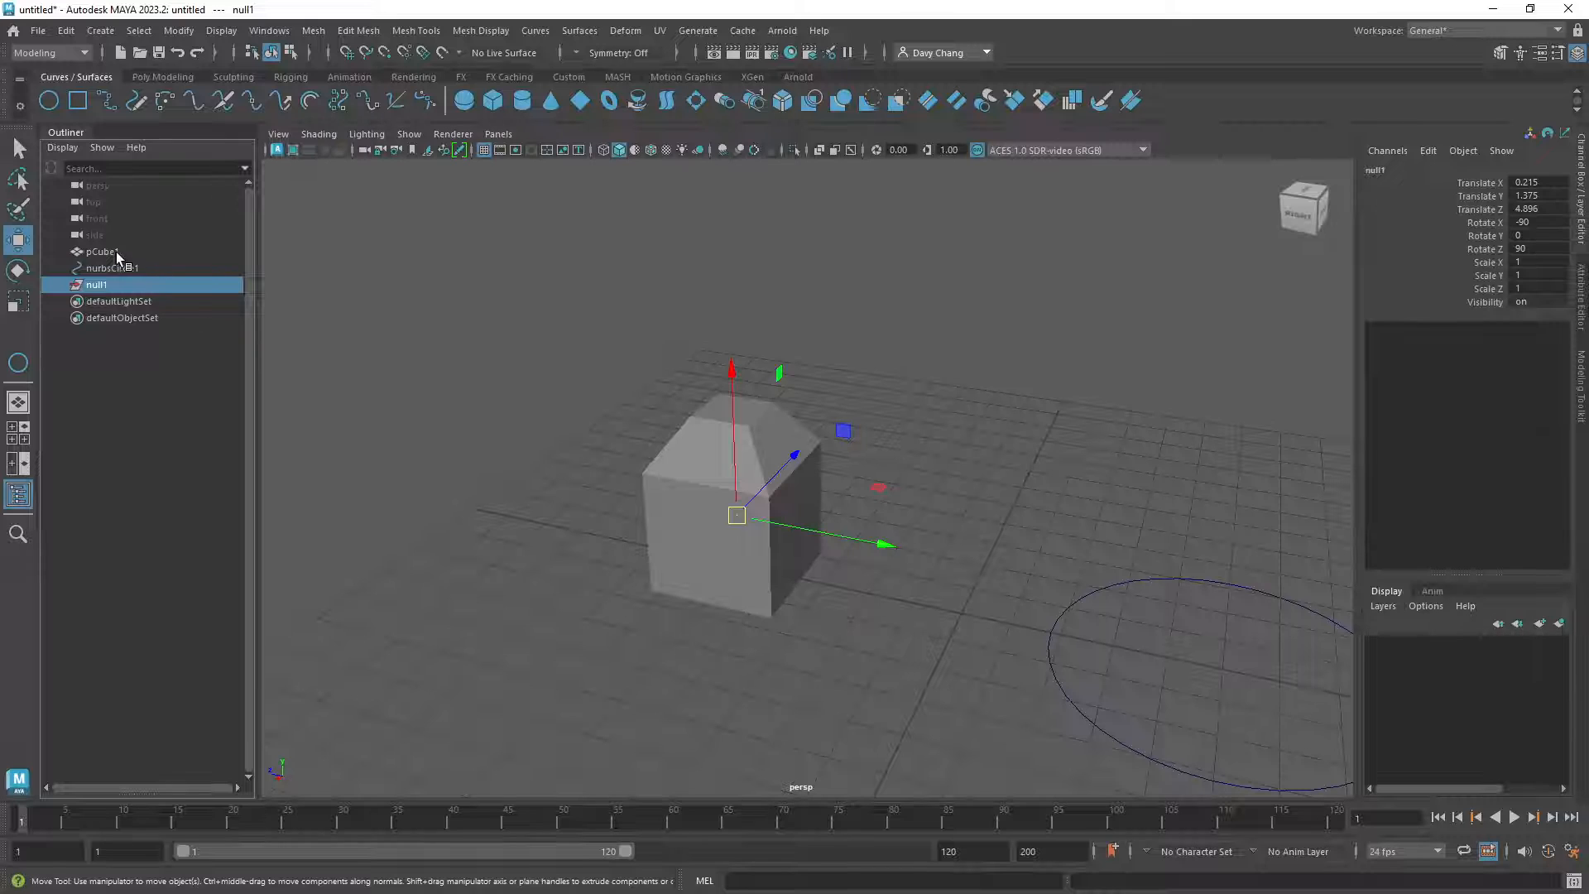
click(116, 253)
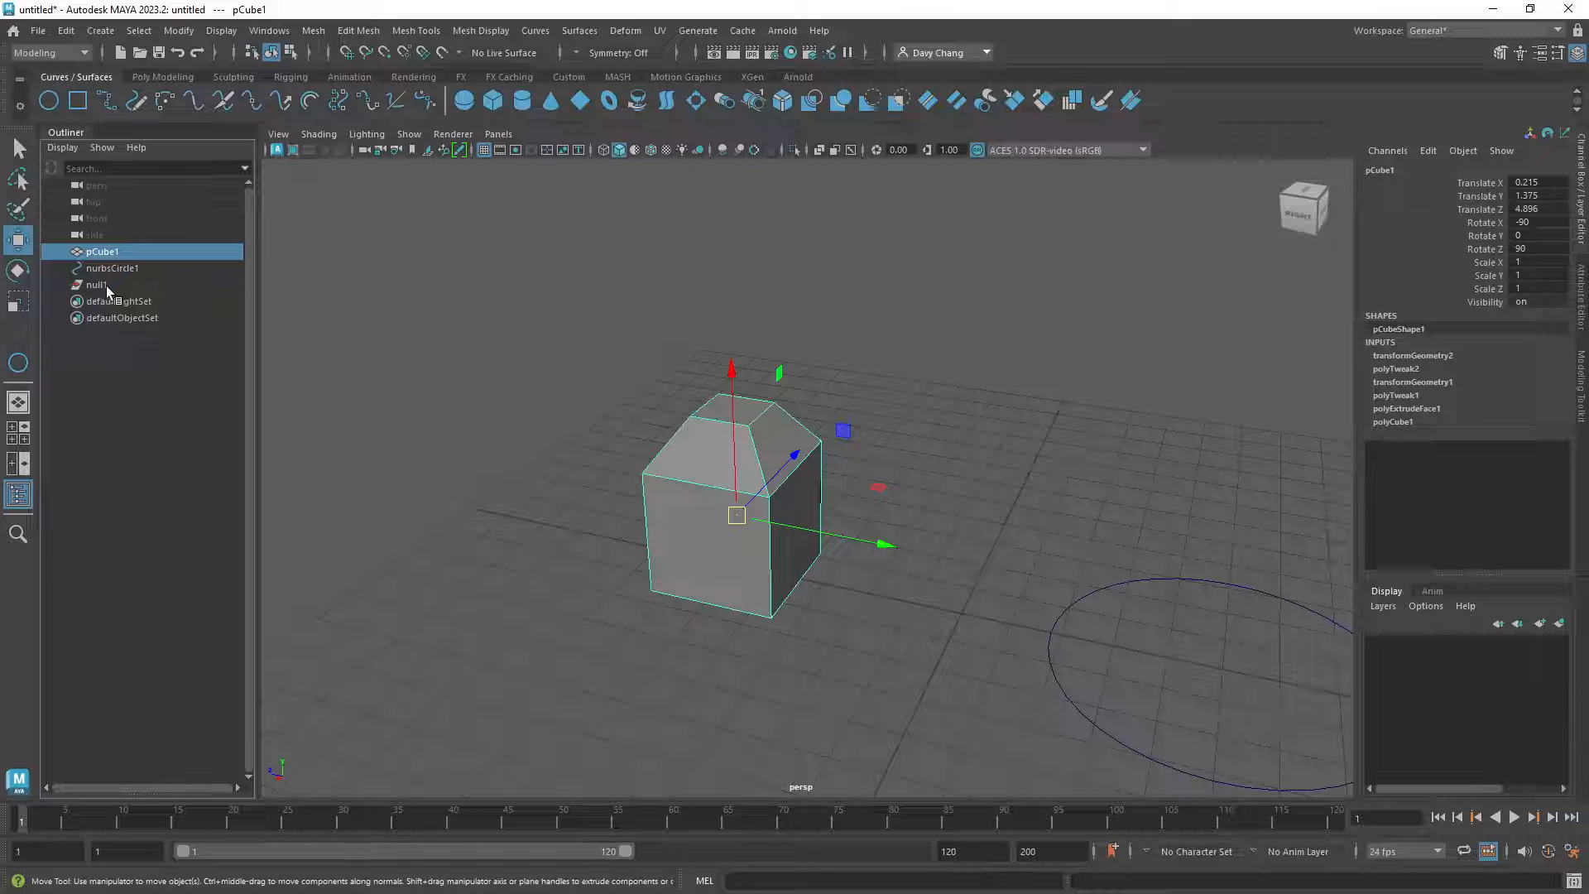
ctrl+click(106, 285)
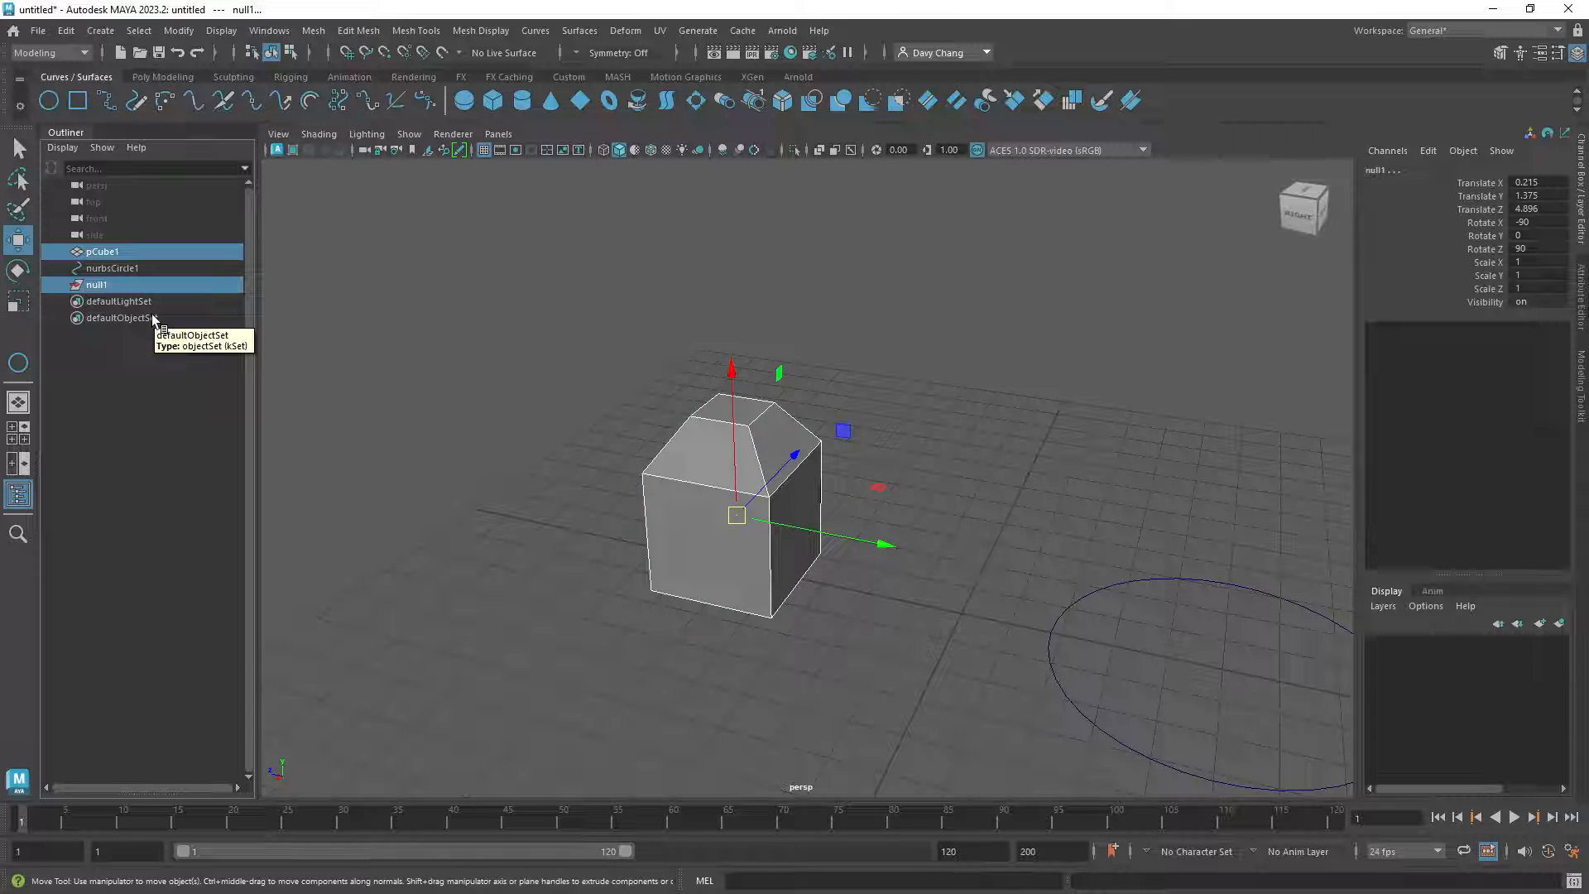
key(p)
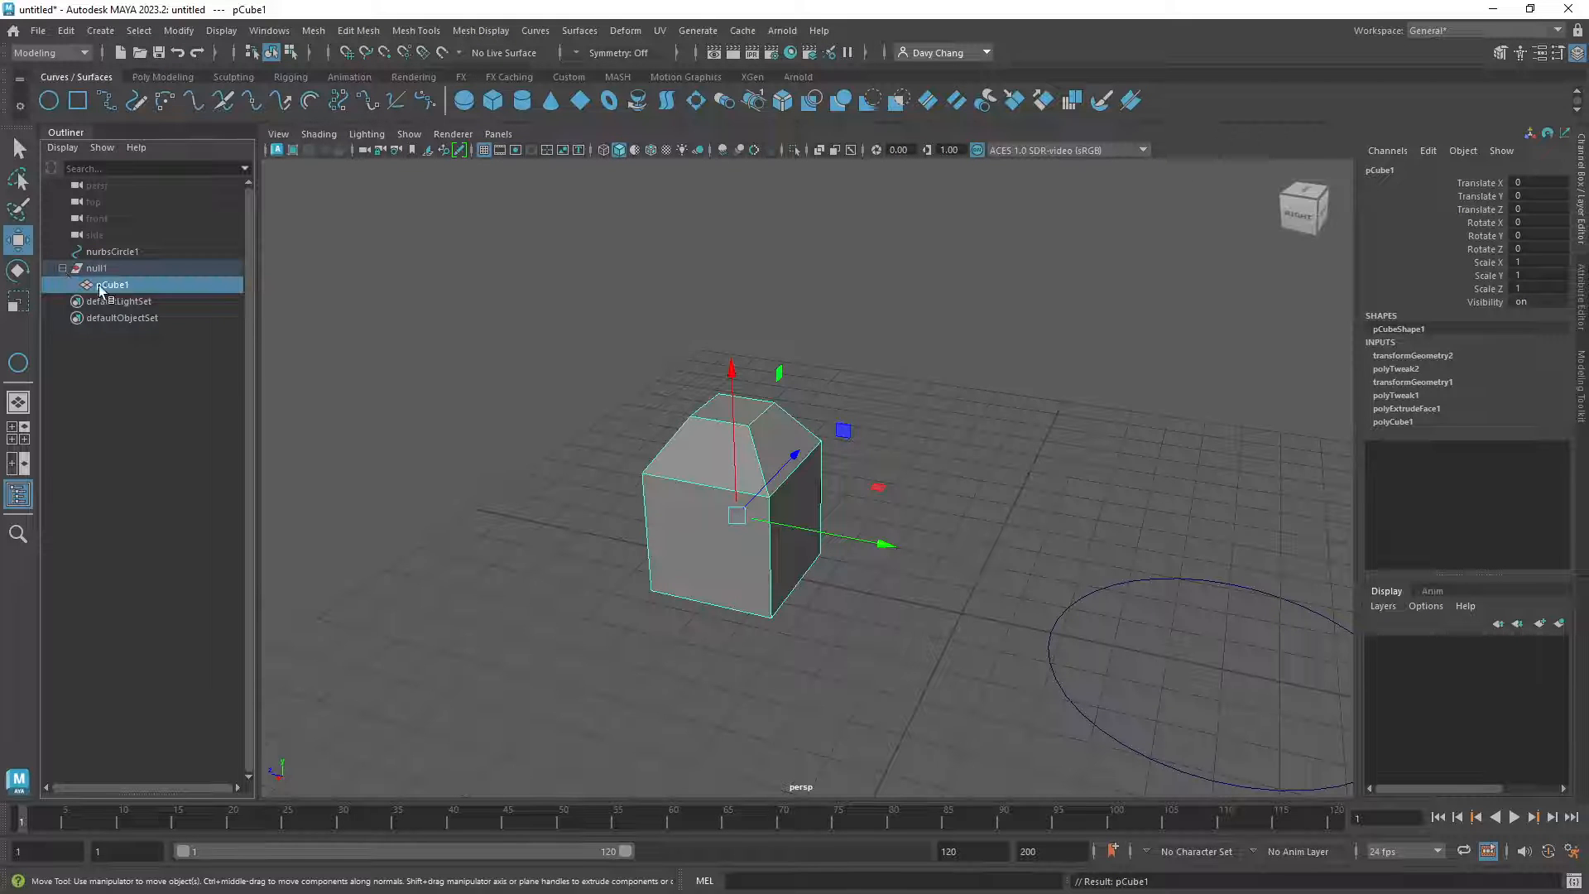
Step: Check the transform values of the parent null1 and of its child pCube1
click(98, 269)
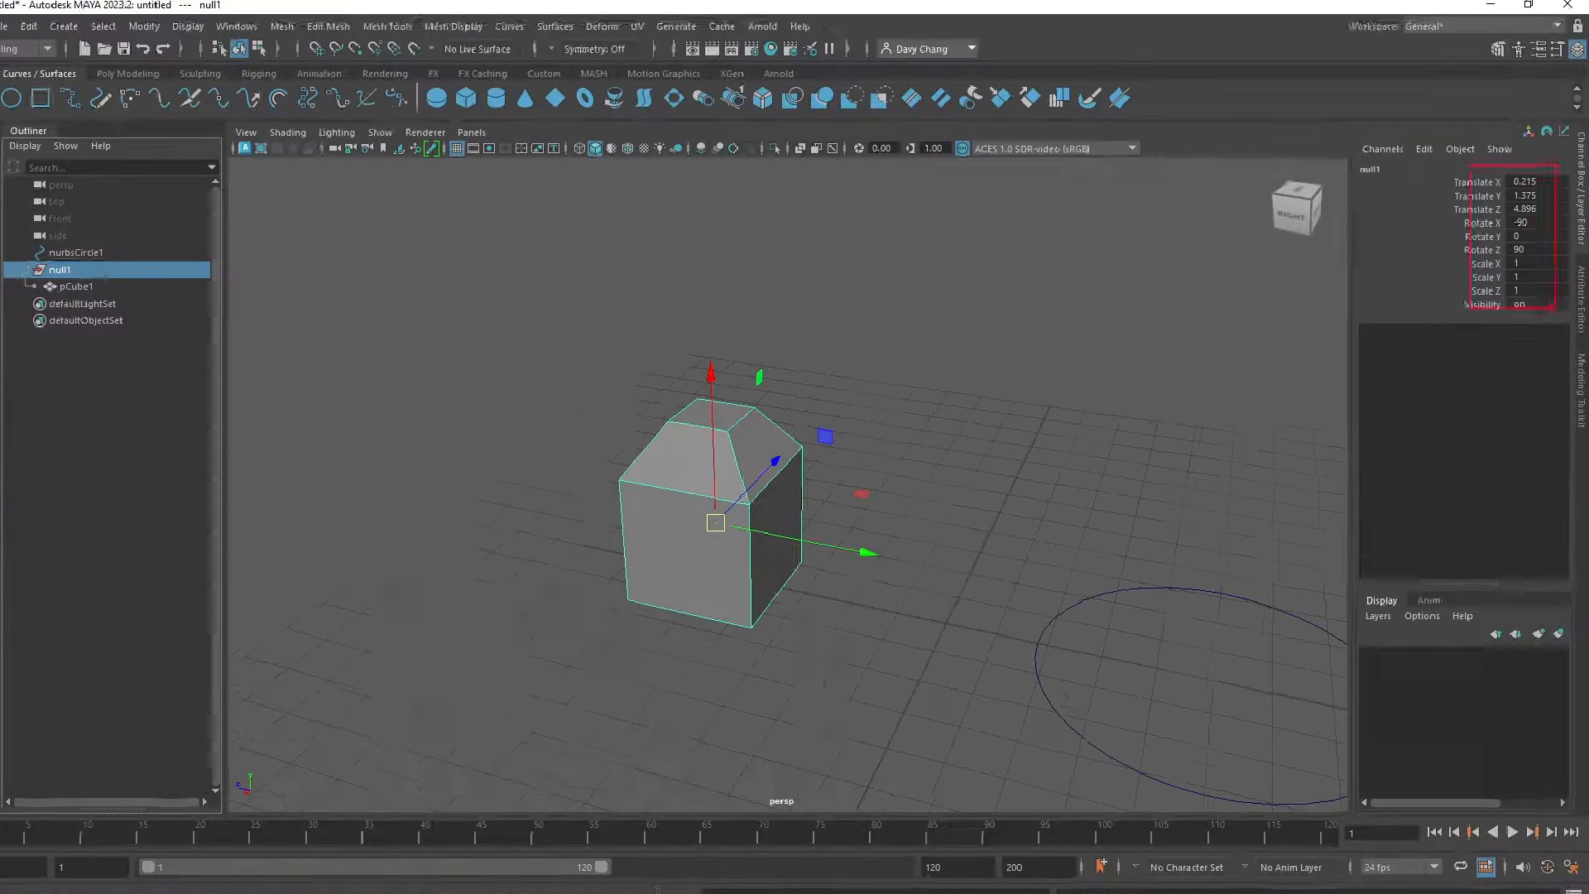
click(112, 287)
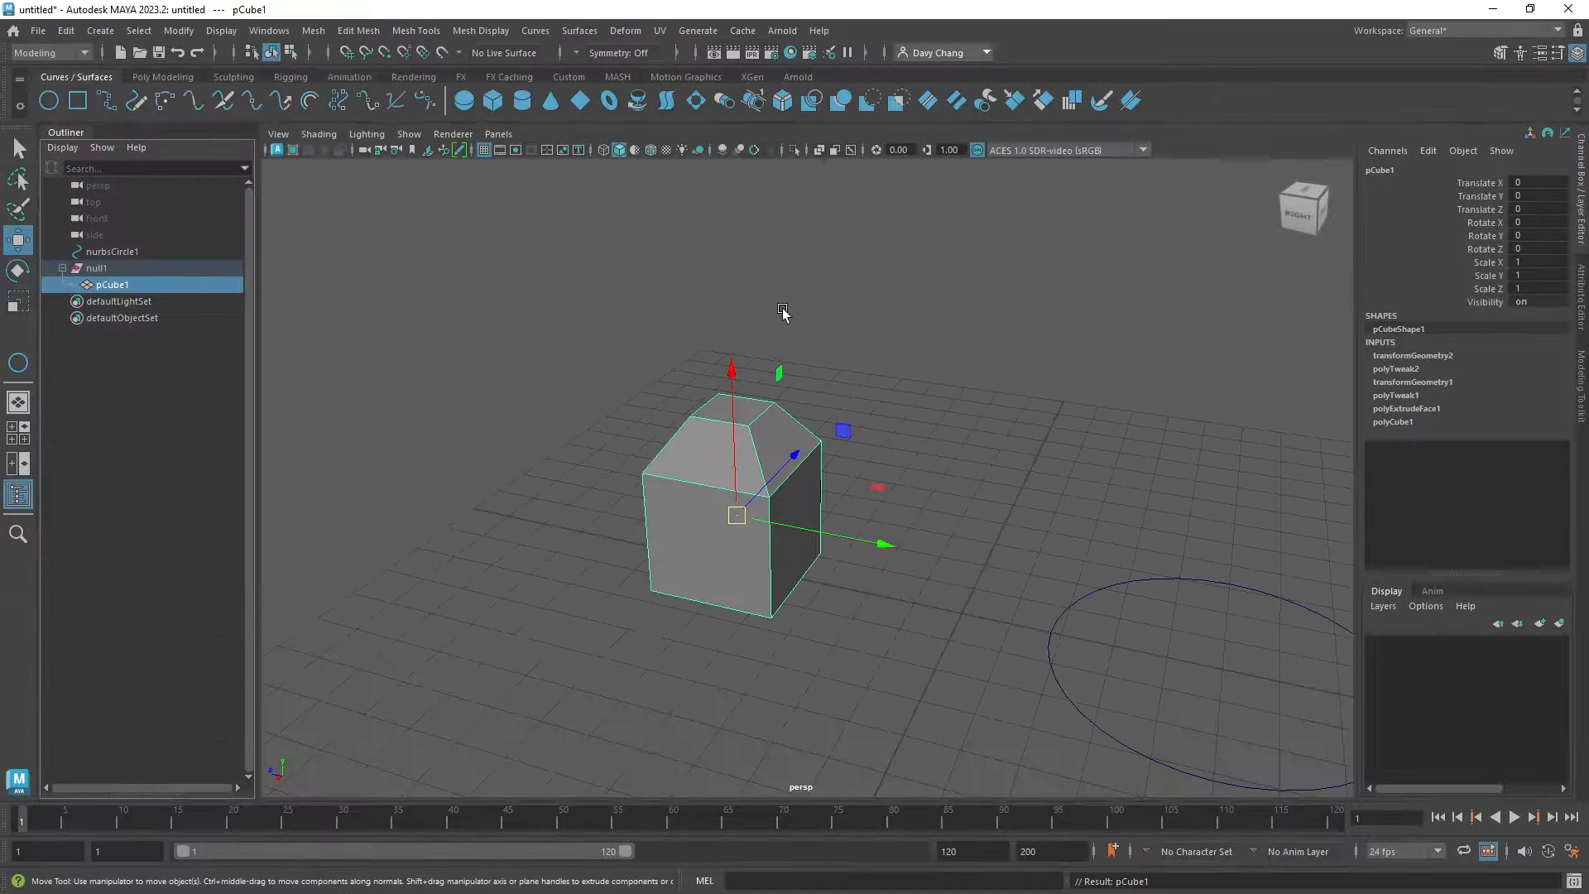
alt+drag(753, 314, 686, 309)
mouse_move(649, 310)
alt+mouse_down()
mouse_move(621, 305)
mouse_move(610, 336)
mouse_move(648, 330)
alt+mouse_up()
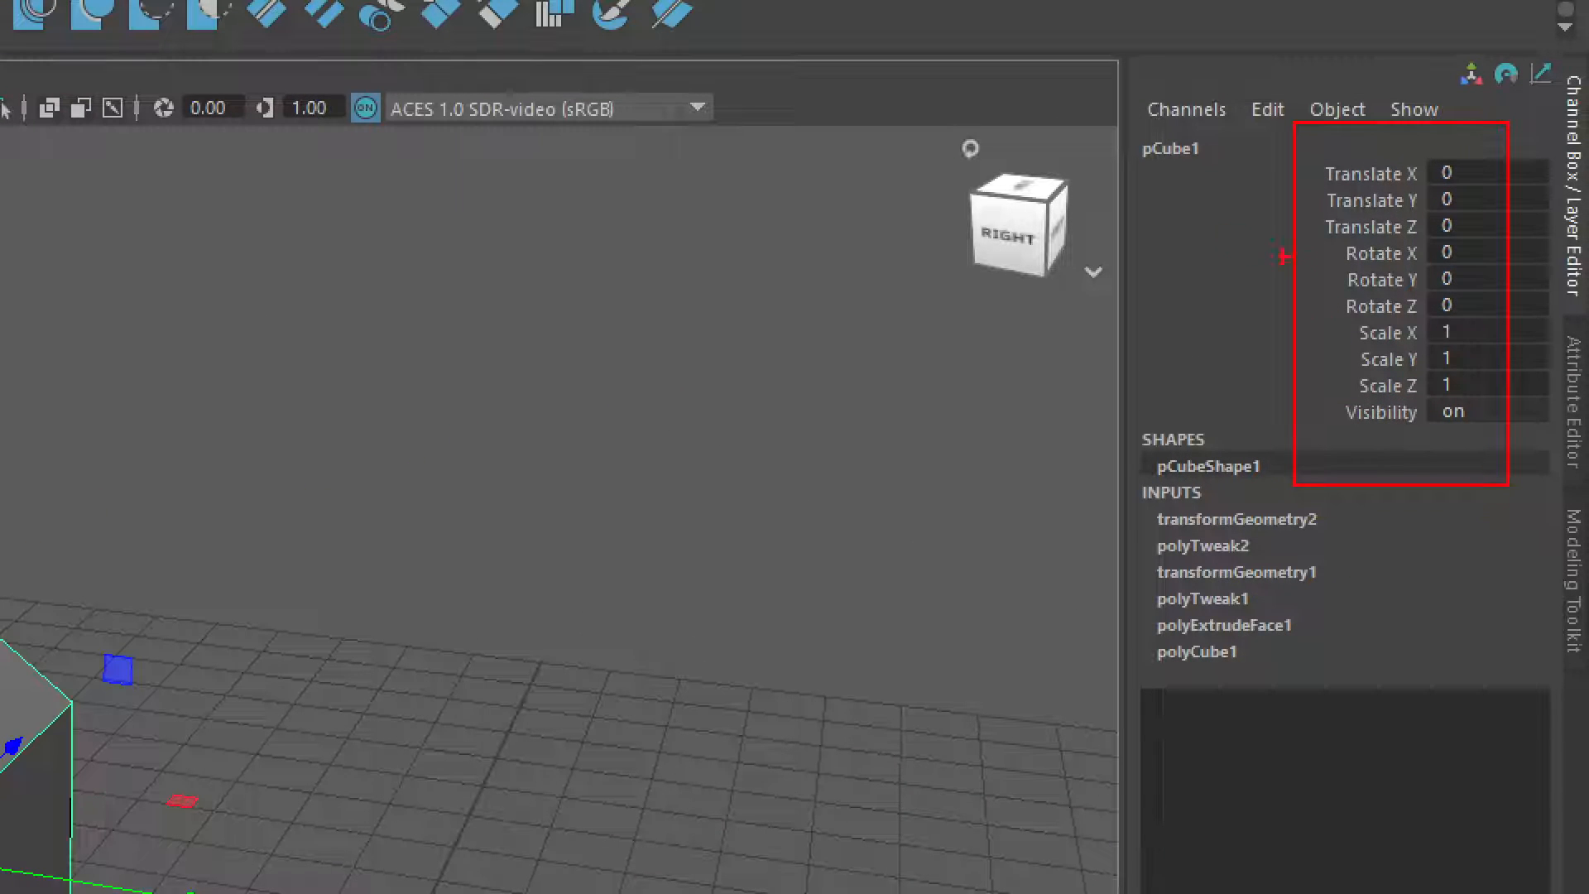
drag(1034, 144, 1281, 199)
drag(999, 292, 1310, 271)
drag(1030, 484, 1306, 385)
drag(1481, 200, 1477, 171)
drag(1471, 263, 1492, 264)
drag(1467, 362, 1489, 369)
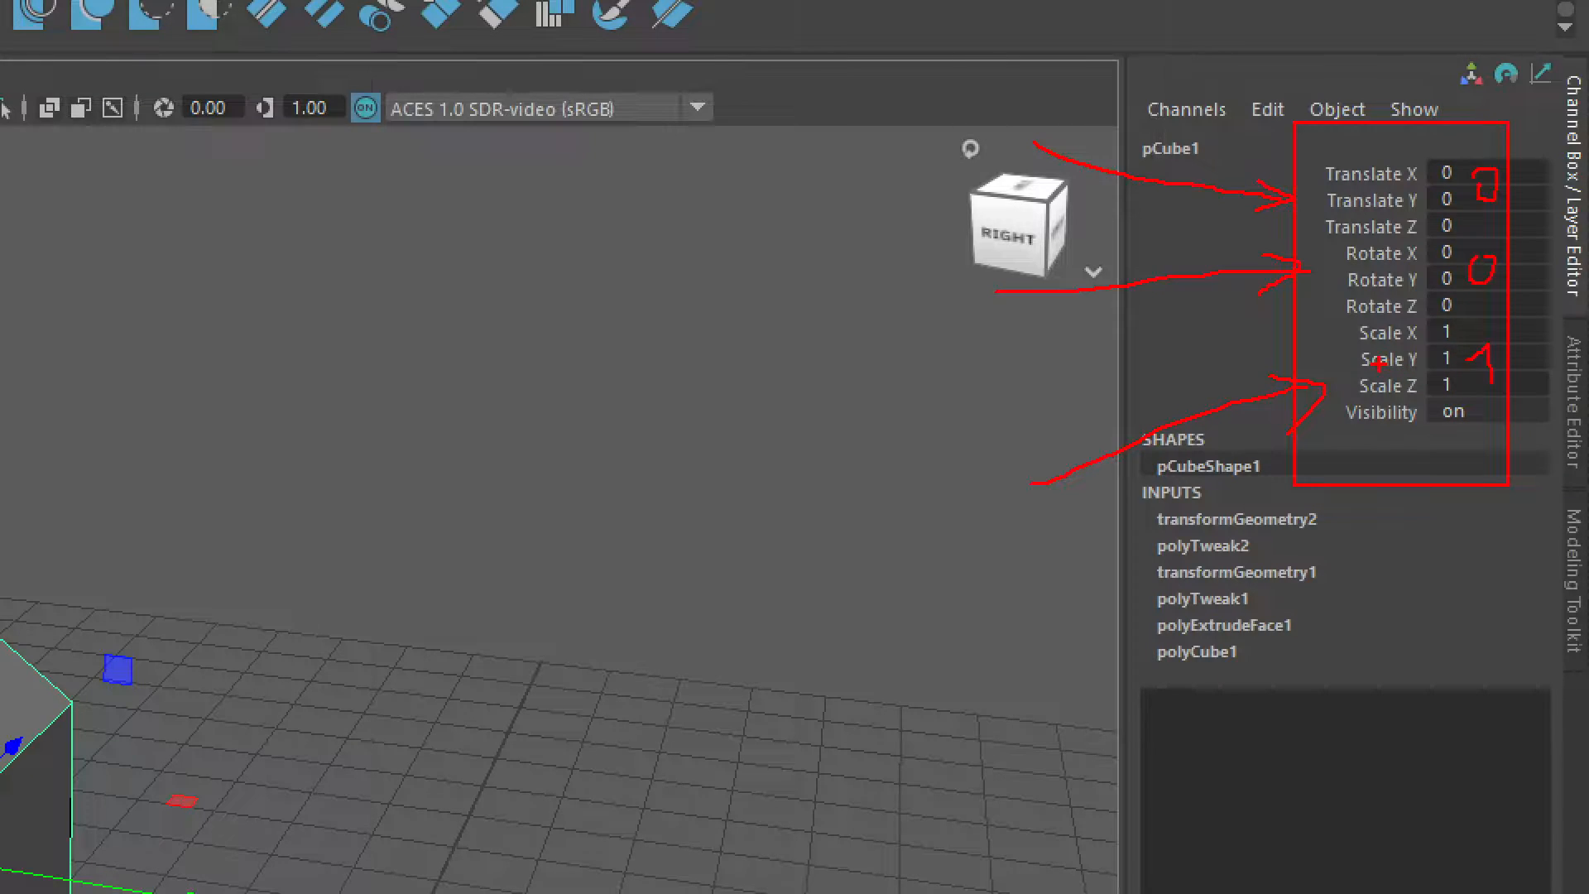
key(Escape)
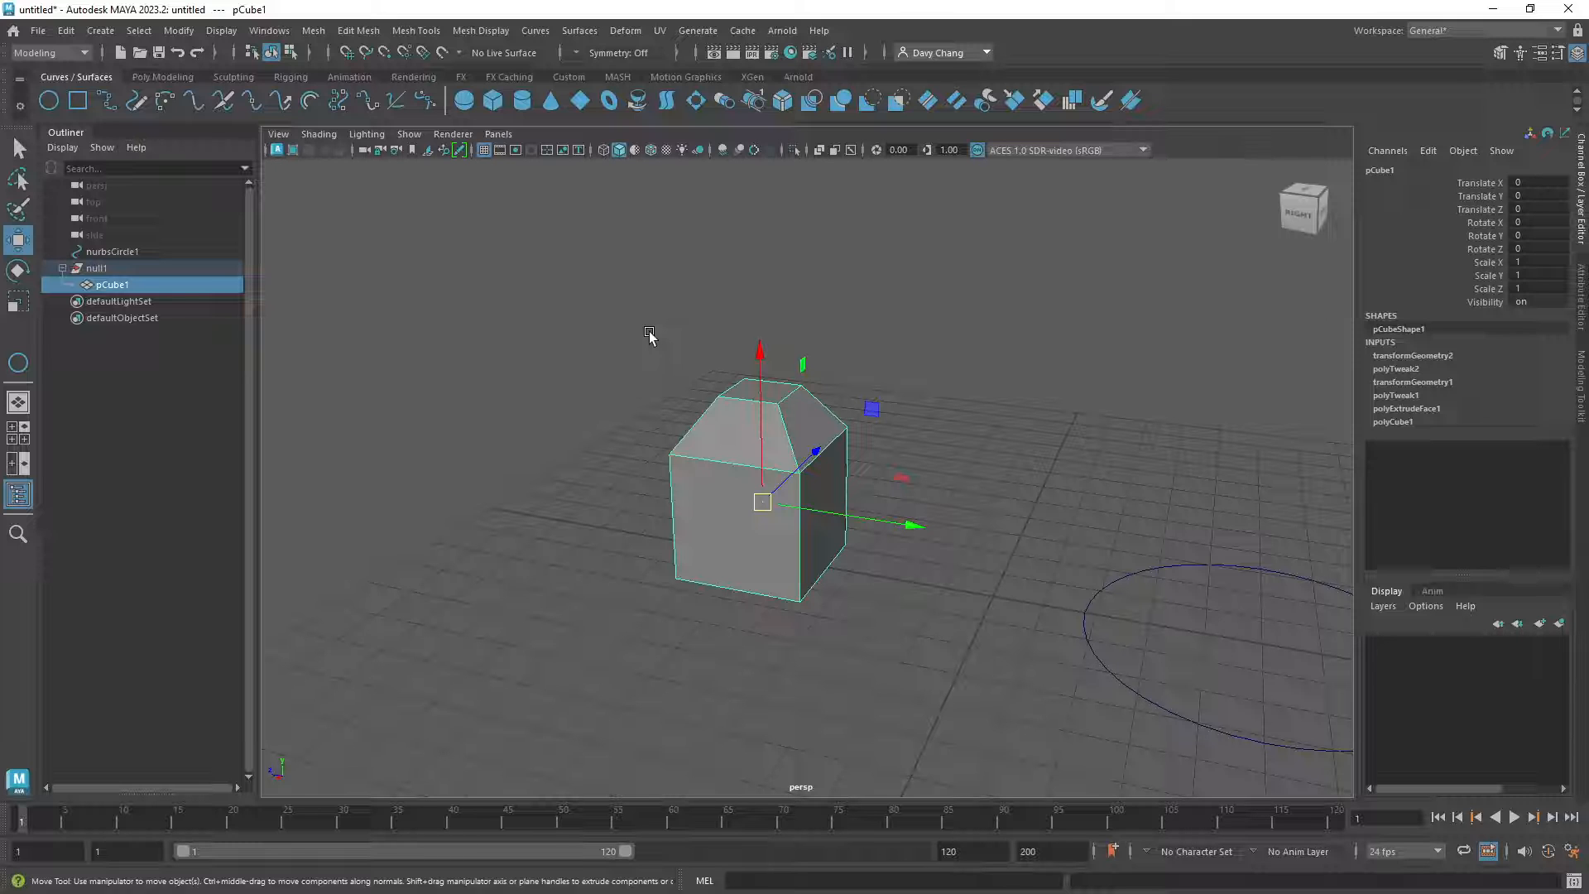
key(ctrl+1)
click(72, 278)
ctrl+drag(47, 256, 115, 290)
ctrl+drag(230, 289, 296, 326)
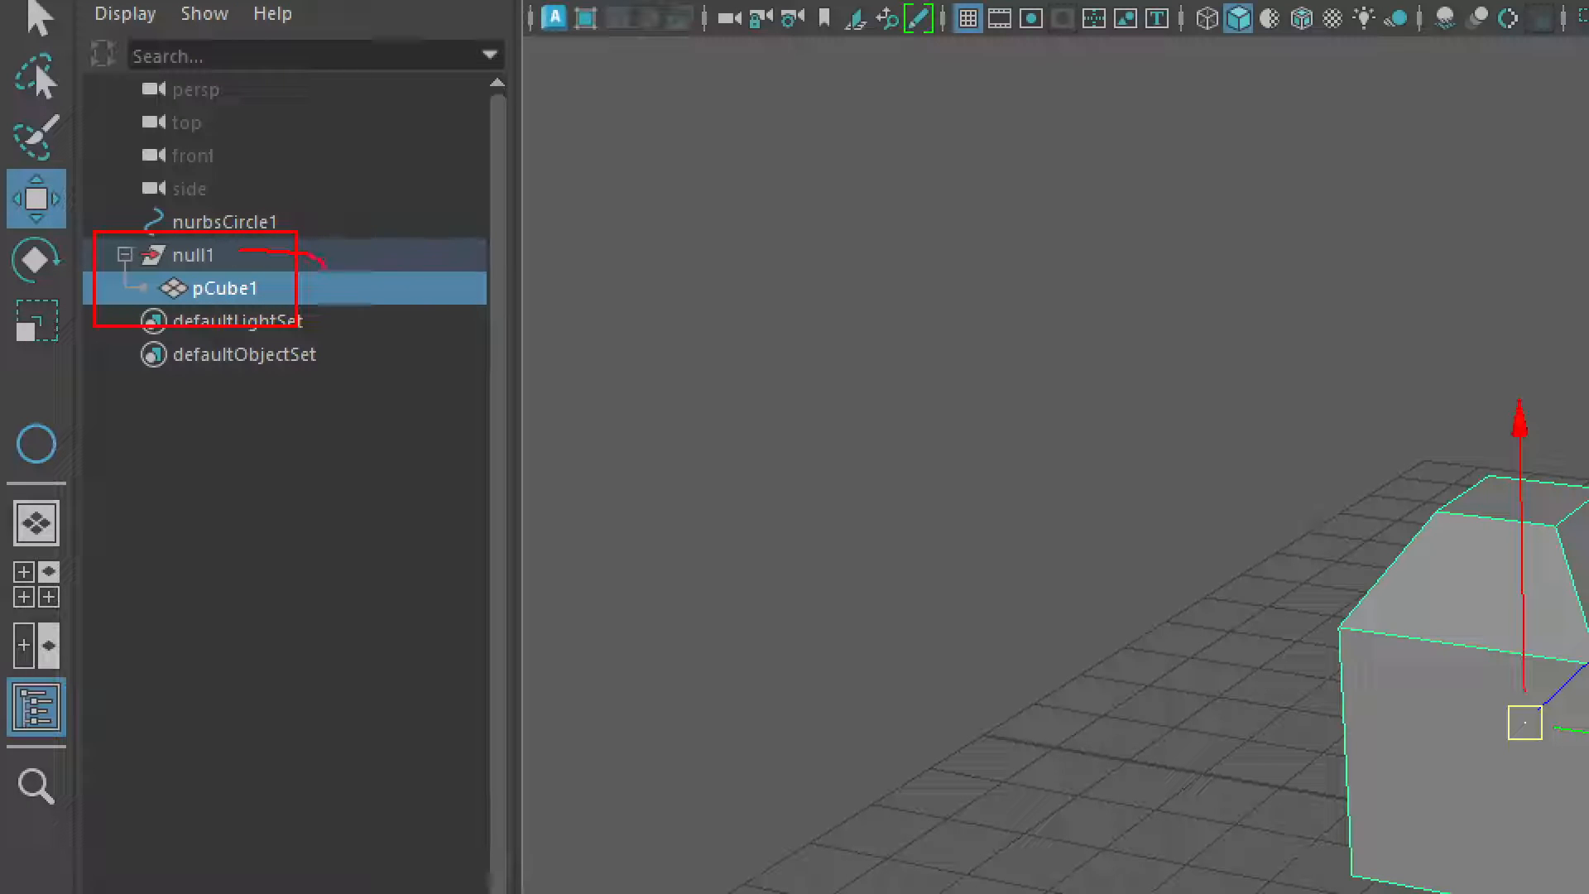
mouse_move(258, 249)
mouse_down()
mouse_move(321, 281)
mouse_move(281, 298)
mouse_up()
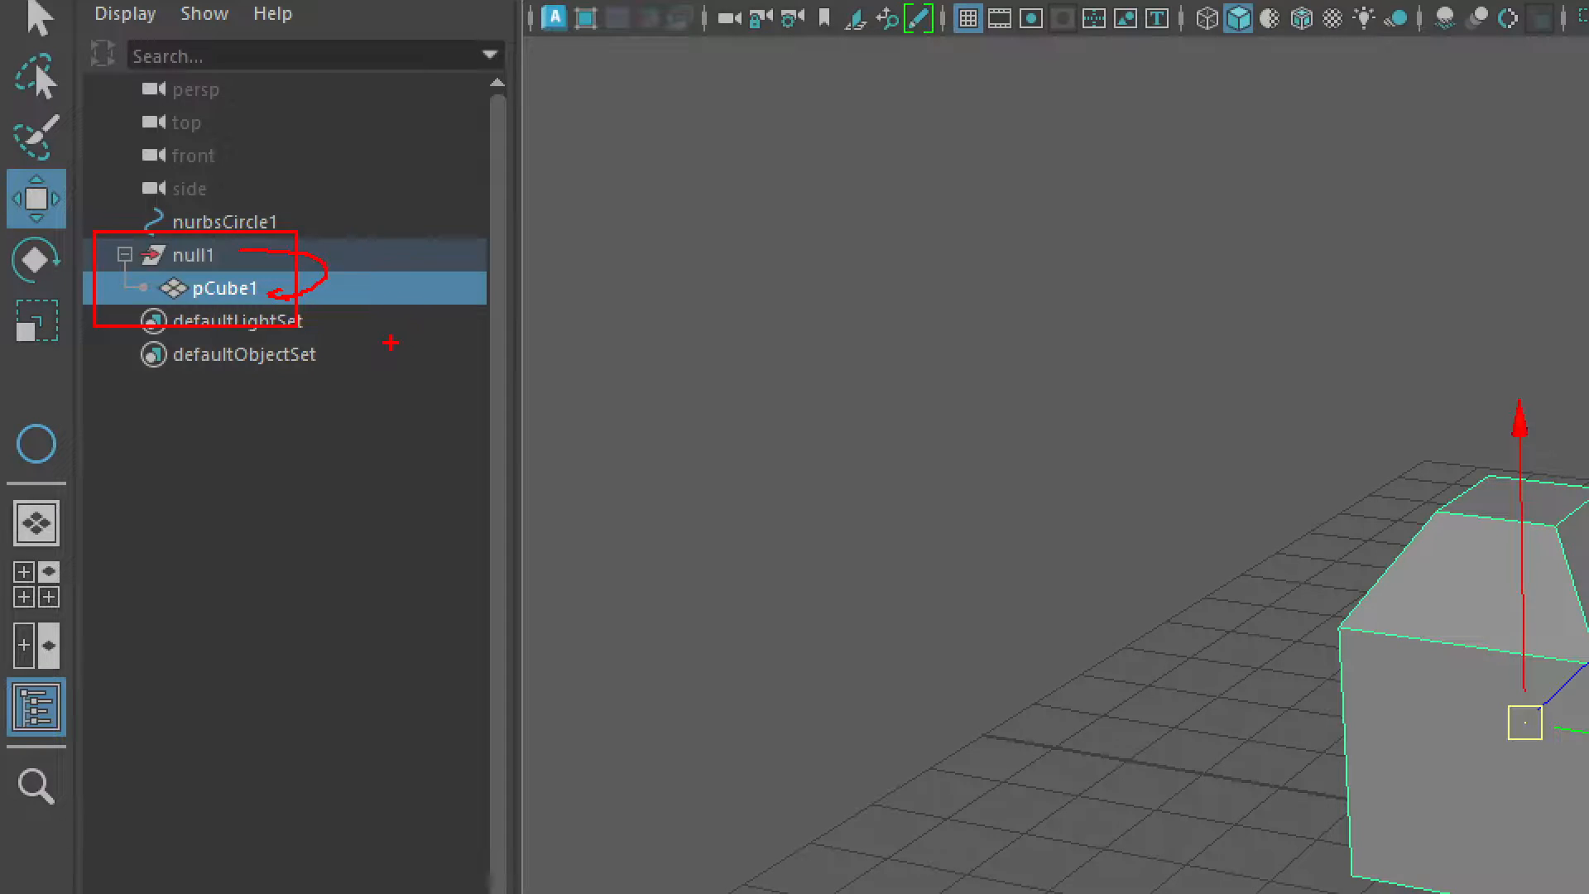